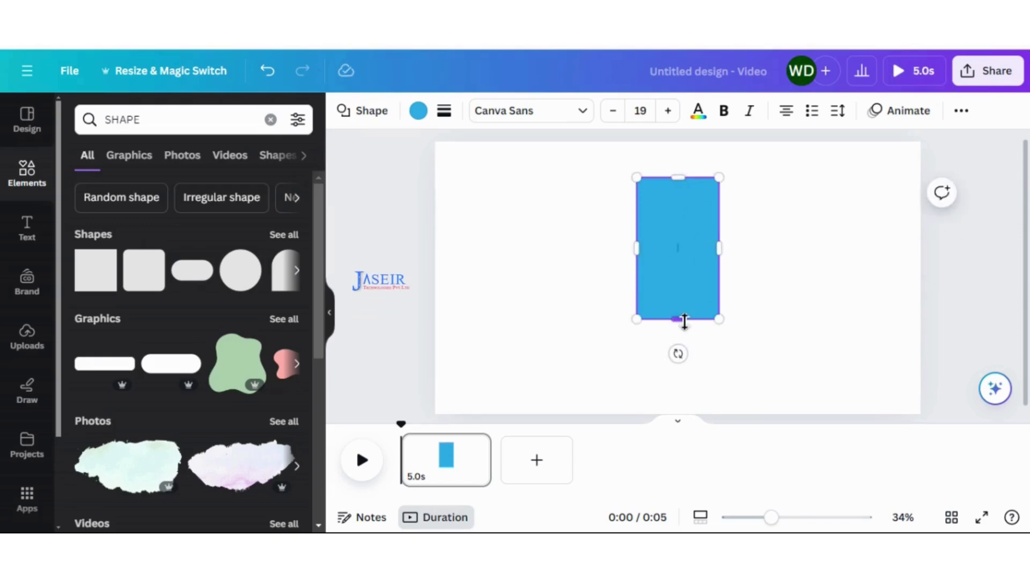
# Enlarge the blue rectangle into a wider portrait card by extending its lower and side edges and lowering its upper edge.
pyautogui.moveTo(684, 324); pyautogui.dragTo(687, 386)
pyautogui.moveTo(679, 183); pyautogui.dragTo(680, 213)
pyautogui.moveTo(637, 300); pyautogui.dragTo(595, 308)
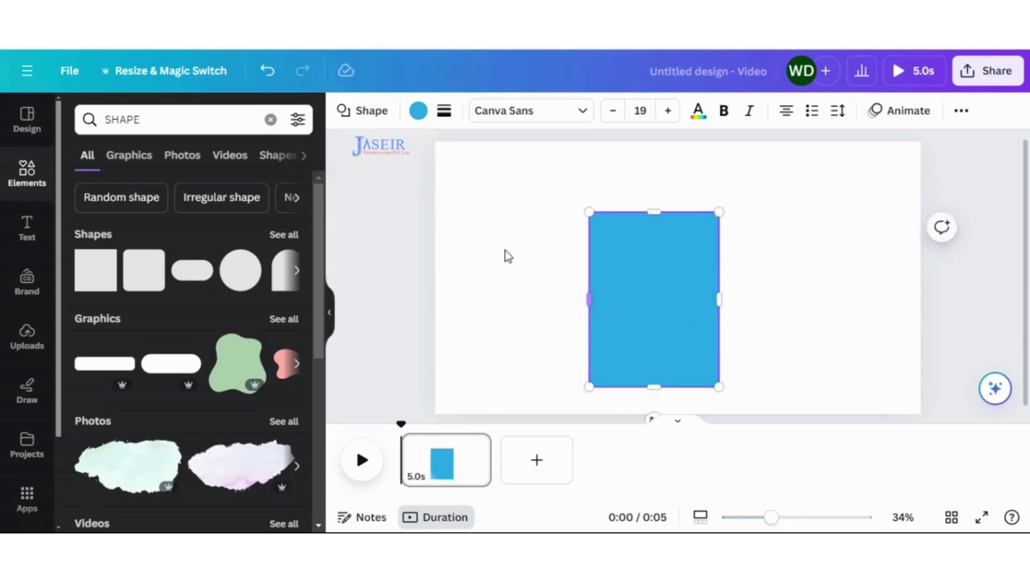
pyautogui.moveTo(723, 299); pyautogui.dragTo(729, 302)
# Fill the rectangle with the default turquoise-to-dark-blue gradient.
pyautogui.click(418, 111)
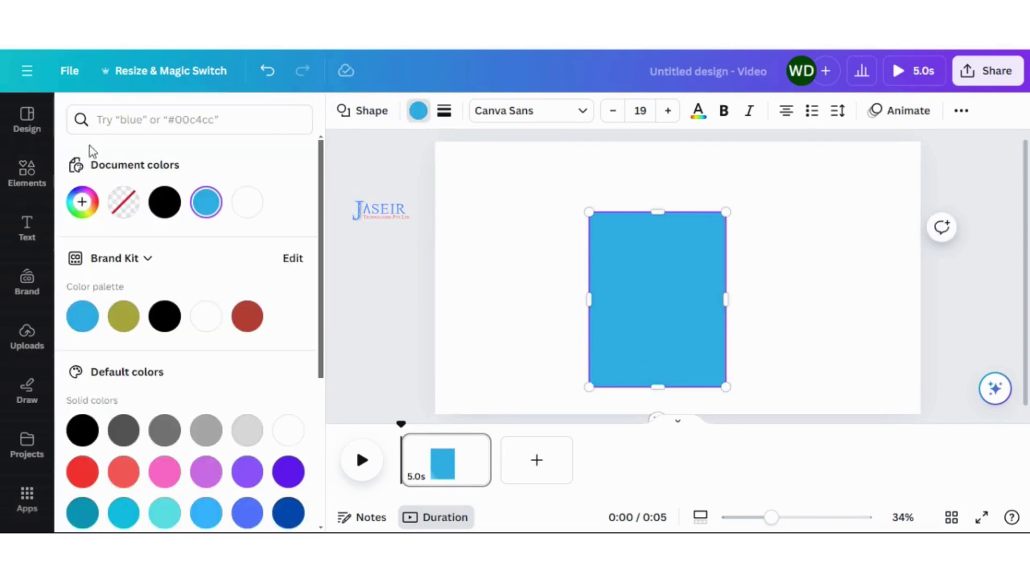
pyautogui.scroll(-5, 188, 315)
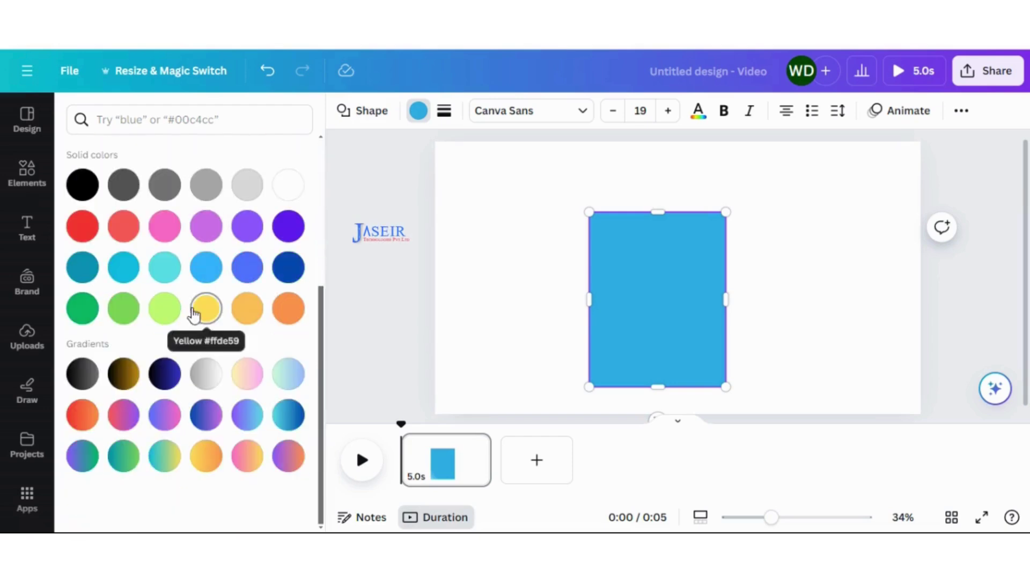
pyautogui.click(294, 416)
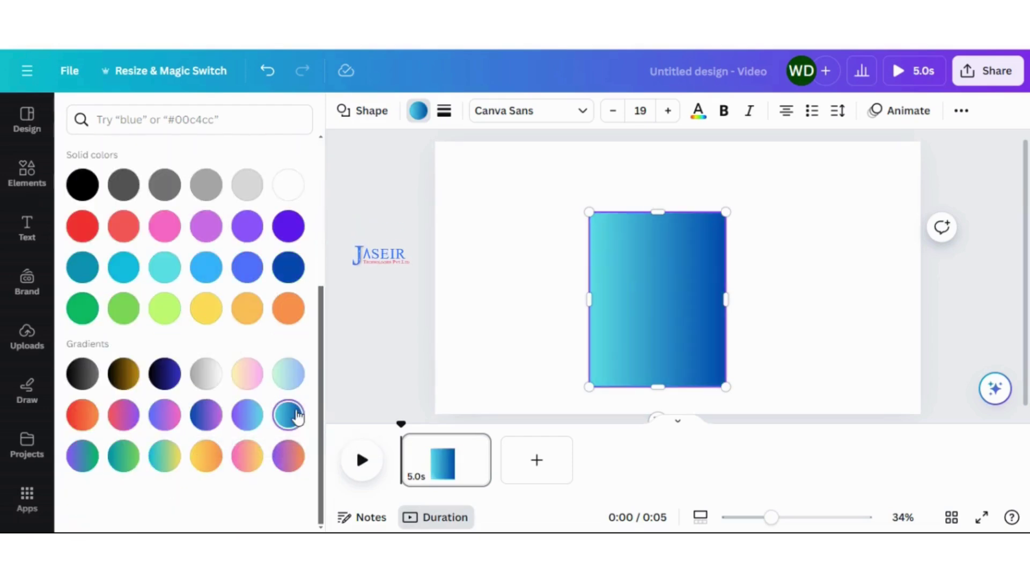
pyautogui.click(213, 418)
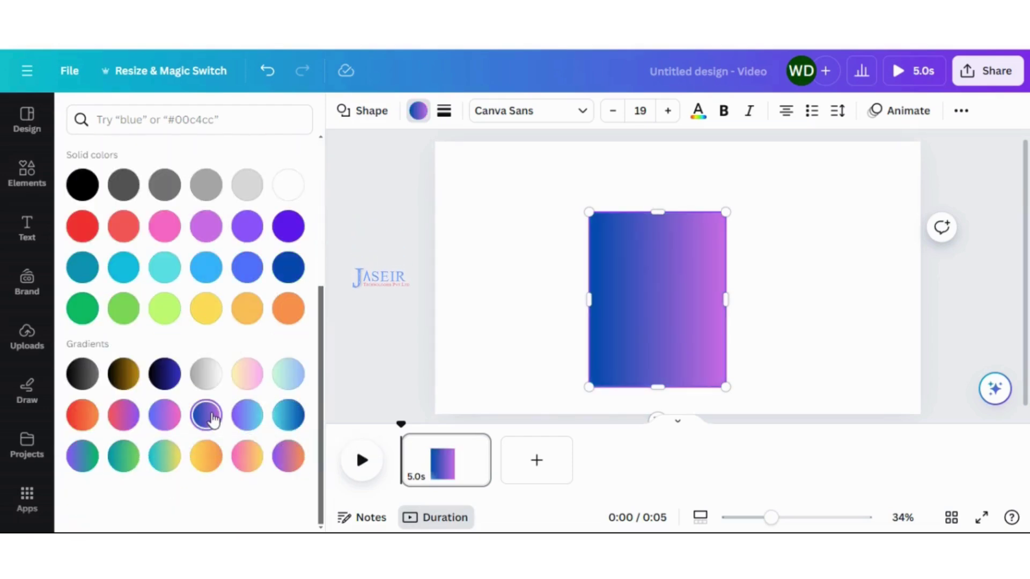
pyautogui.click(290, 424)
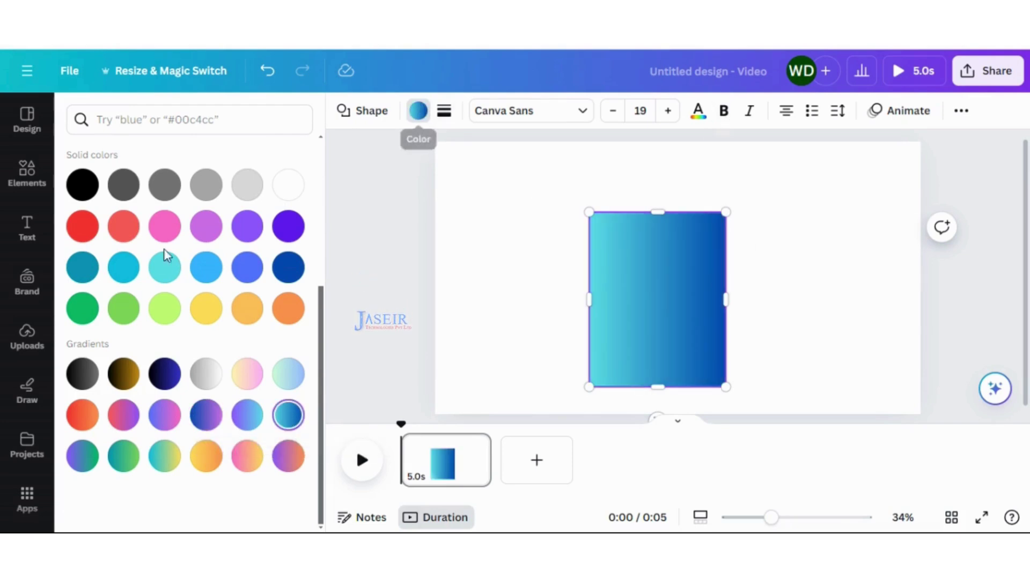
# Change the gradient style to vertical, with turquoise at the rectangle's upper edge and dark blue at its lower edge.
pyautogui.scroll(5, 169, 243)
pyautogui.click(82, 202)
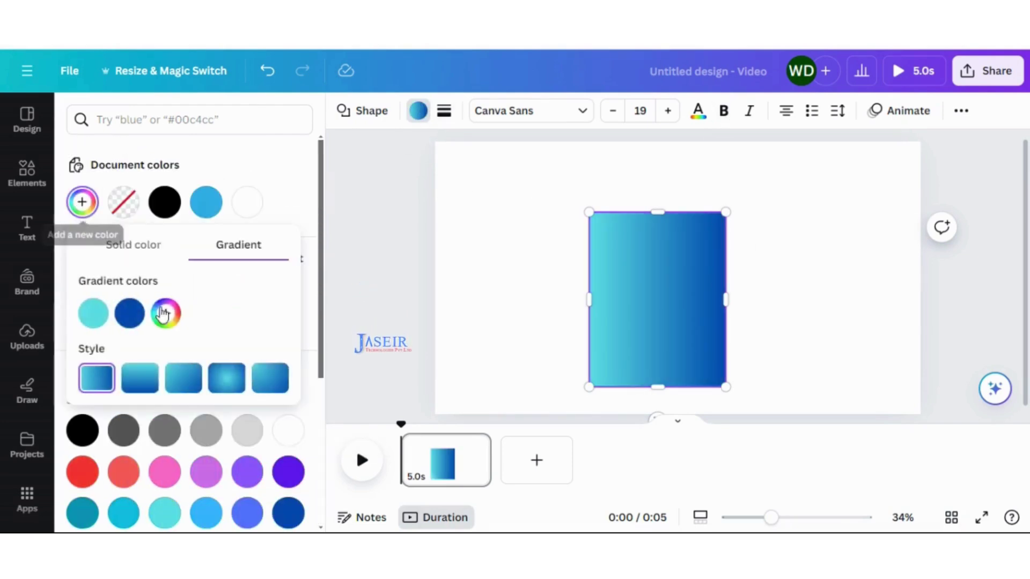
pyautogui.click(189, 388)
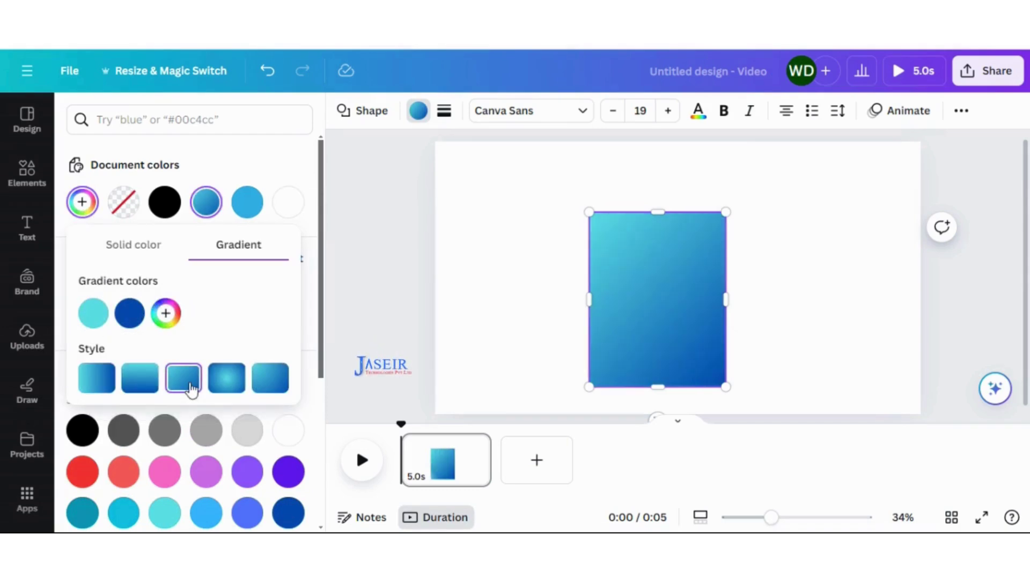
pyautogui.click(141, 394)
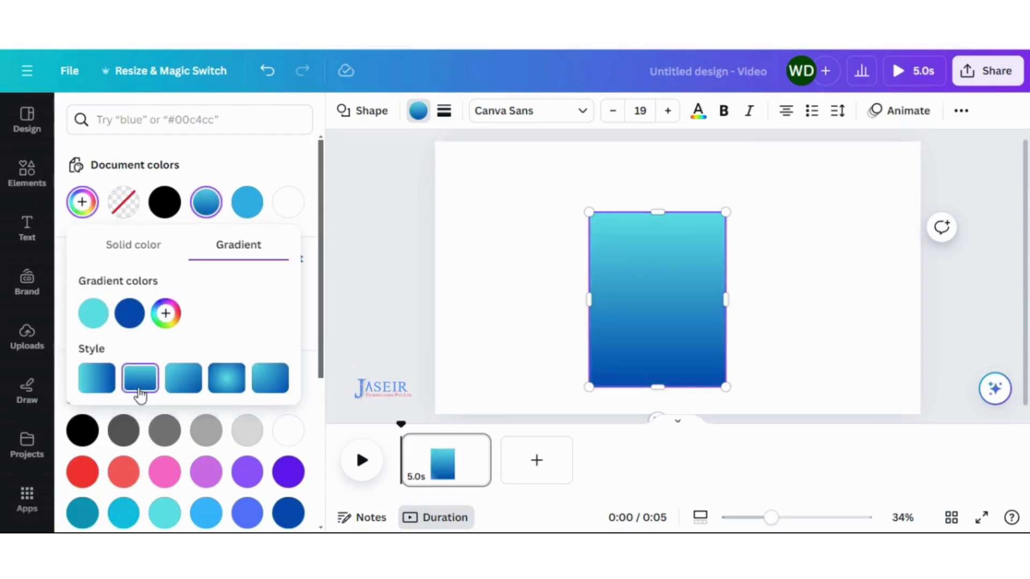
pyautogui.click(182, 390)
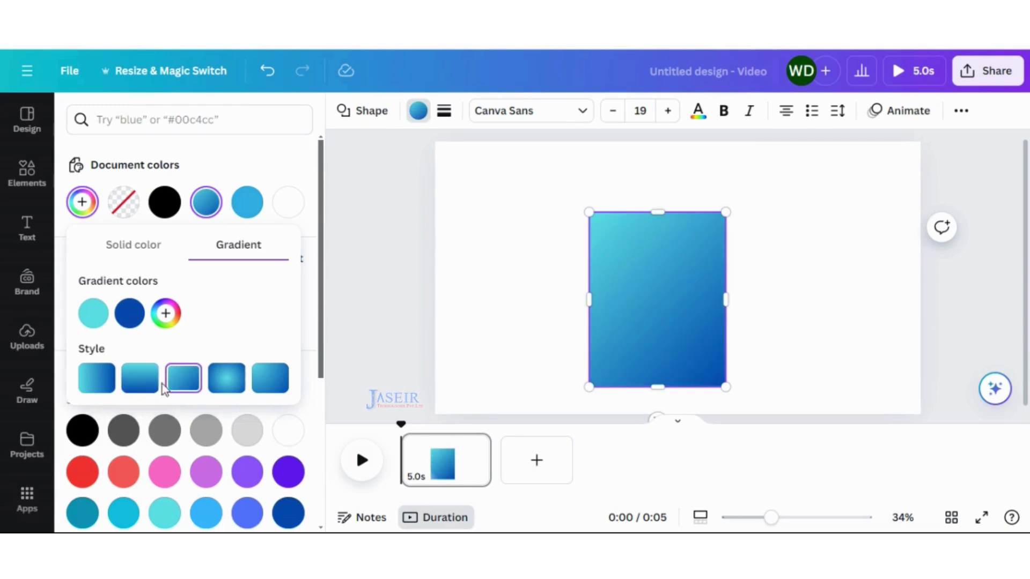
pyautogui.click(145, 384)
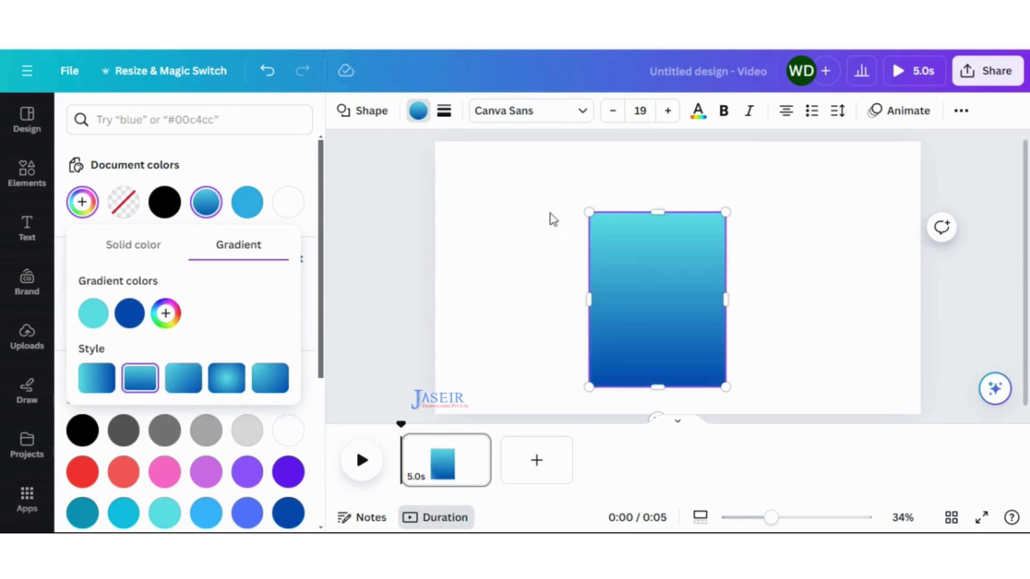
pyautogui.press('Escape')
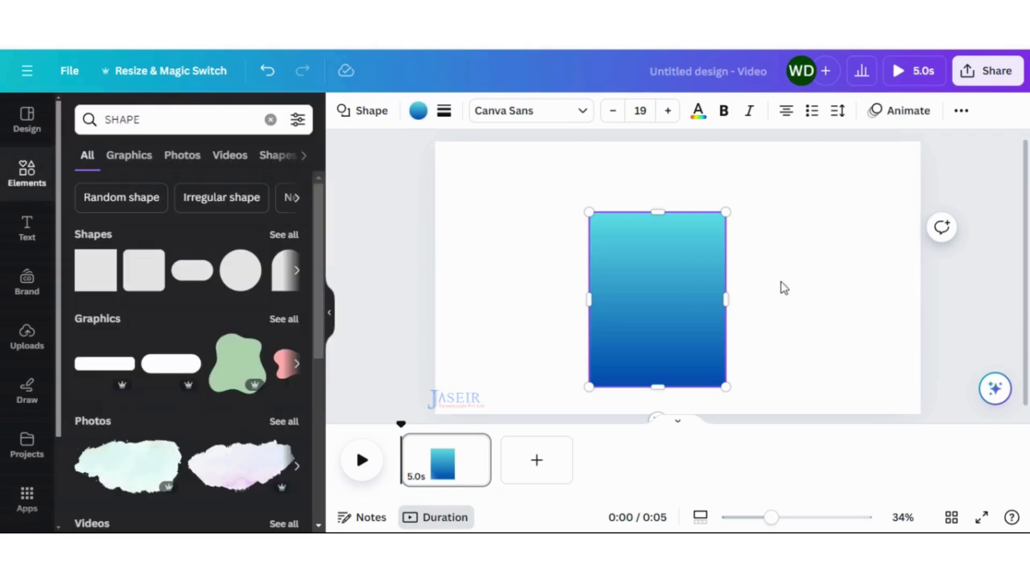
# Centre the gradient rectangle on the page and round its corners to the maximum.
pyautogui.click(387, 280)
pyautogui.moveTo(665, 308); pyautogui.dragTo(685, 289)
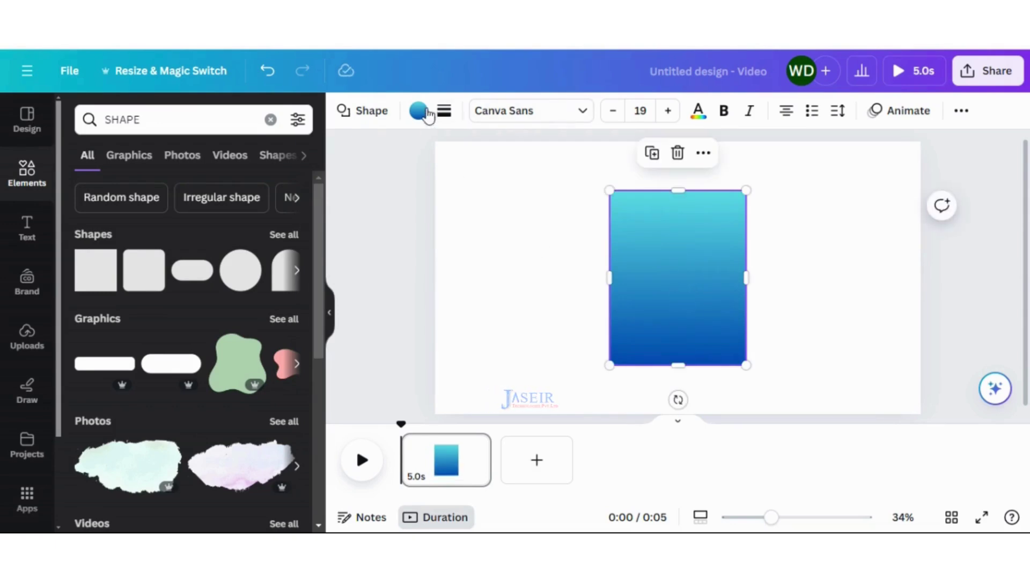
pyautogui.click(443, 111)
pyautogui.moveTo(452, 262); pyautogui.dragTo(1011, 312)
pyautogui.click(997, 311)
pyautogui.click(990, 312)
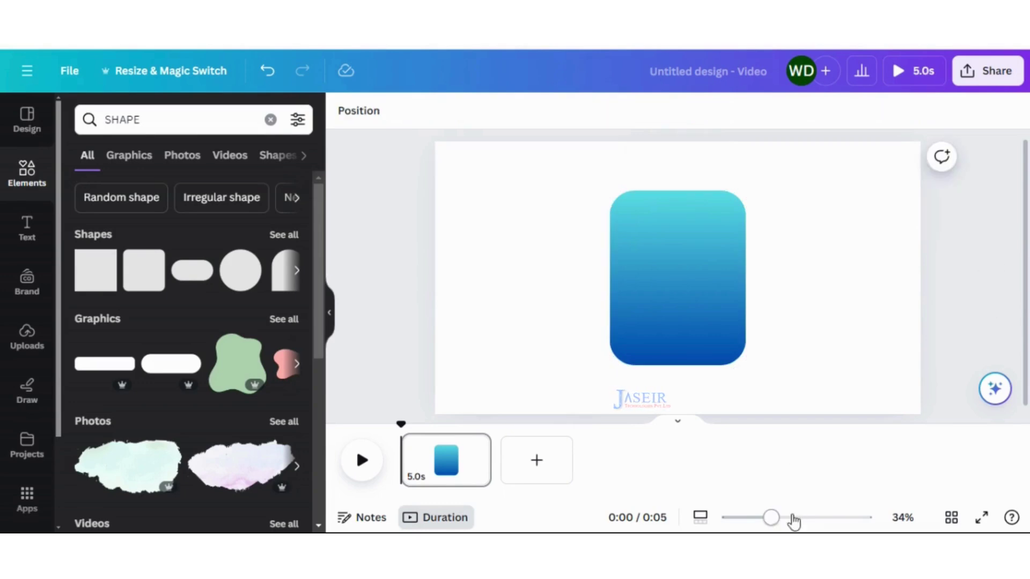
# Add the uploaded photo of the man in a black hat and denim jacket to the page.
pyautogui.moveTo(775, 518); pyautogui.dragTo(777, 519)
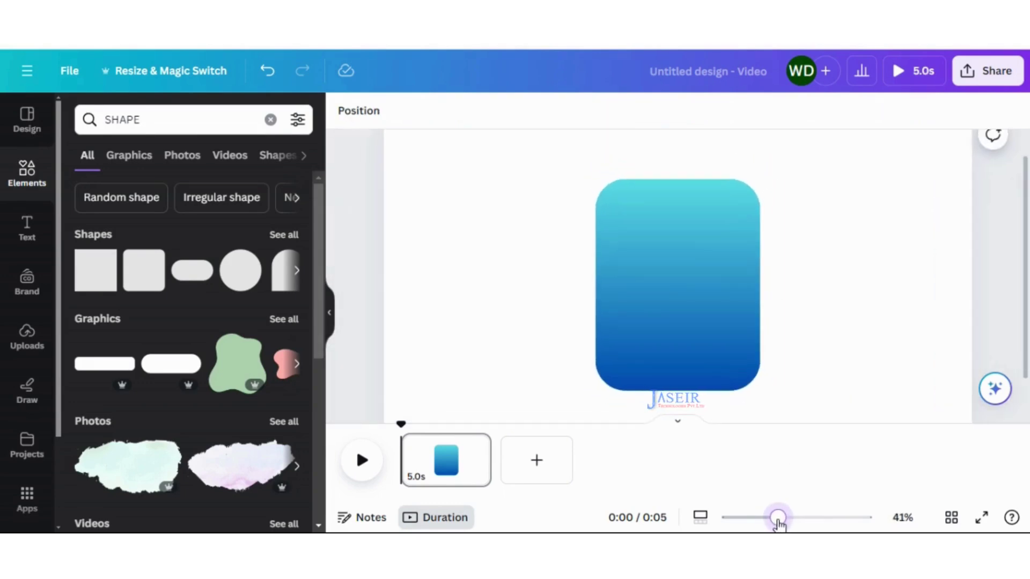
pyautogui.click(19, 335)
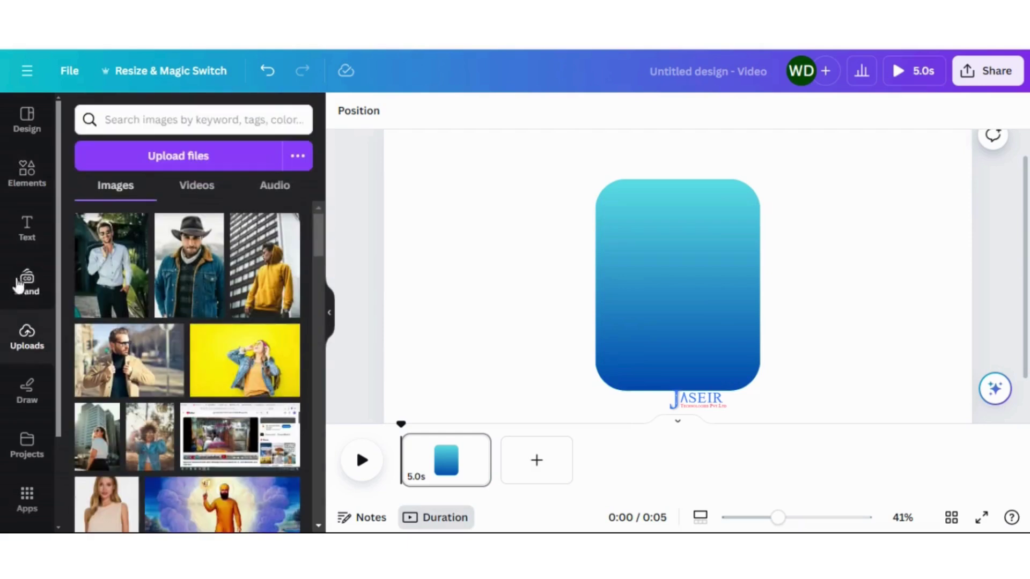
pyautogui.click(189, 281)
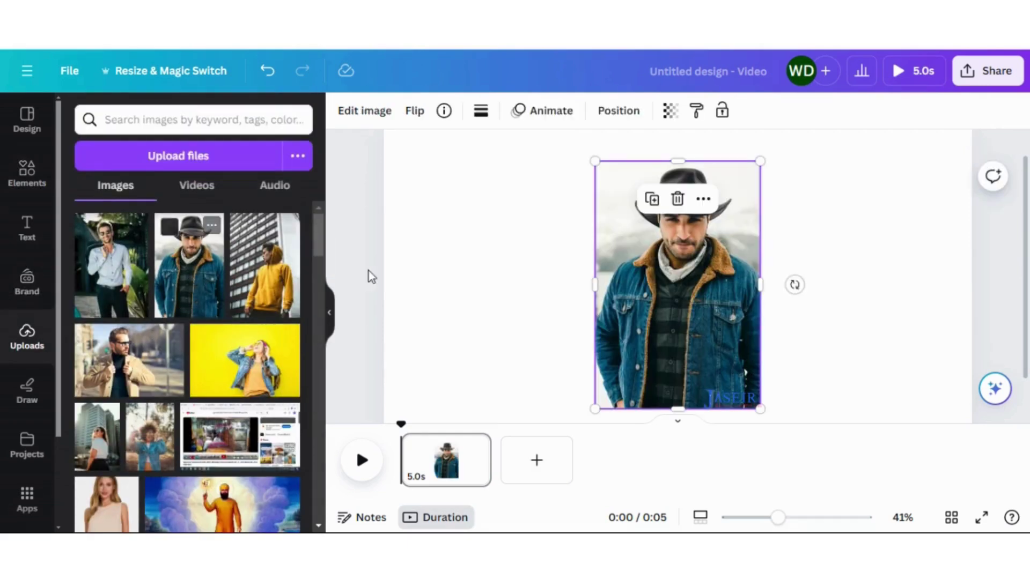
# Resize and reposition the man's photo so that its edges line up with the gradient card on all sides.
pyautogui.moveTo(760, 164); pyautogui.dragTo(740, 214)
pyautogui.moveTo(652, 341); pyautogui.dragTo(670, 313)
pyautogui.moveTo(685, 381); pyautogui.dragTo(683, 391)
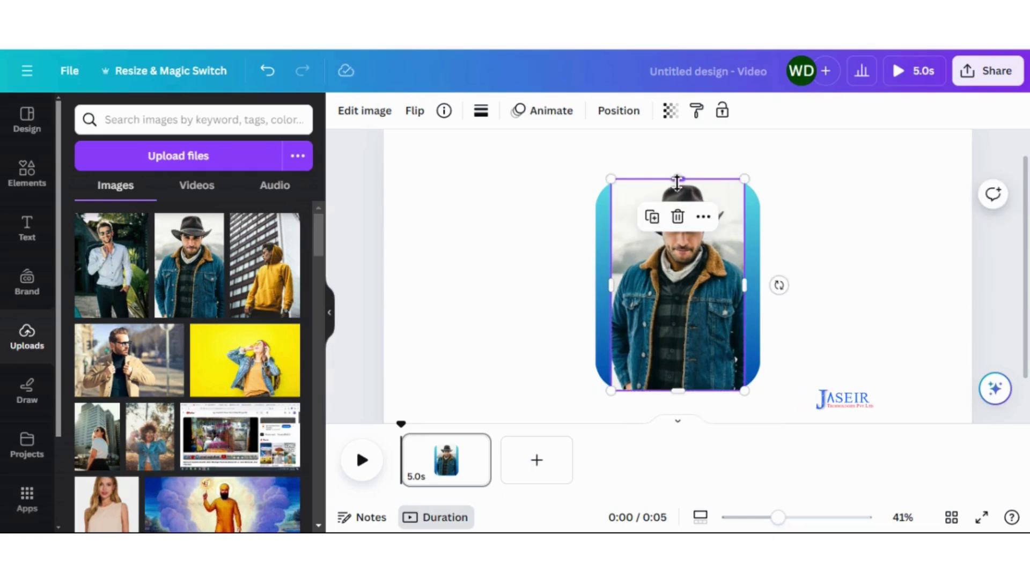
pyautogui.moveTo(611, 288); pyautogui.dragTo(595, 285)
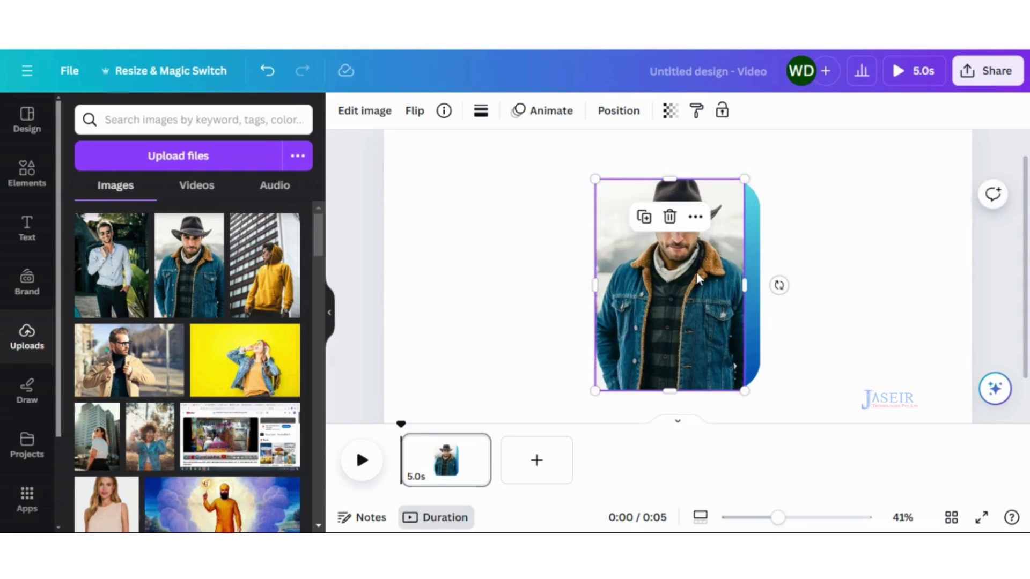
pyautogui.moveTo(746, 286); pyautogui.dragTo(759, 288)
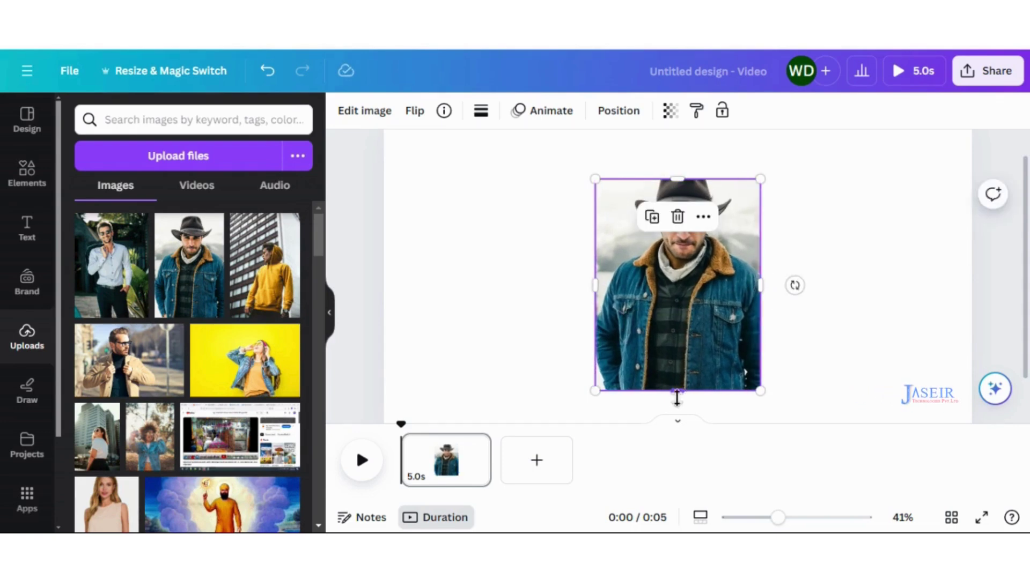
pyautogui.moveTo(677, 391)
pyautogui.mouseDown()
pyautogui.moveTo(680, 358)
pyautogui.moveTo(683, 391)
pyautogui.mouseUp()
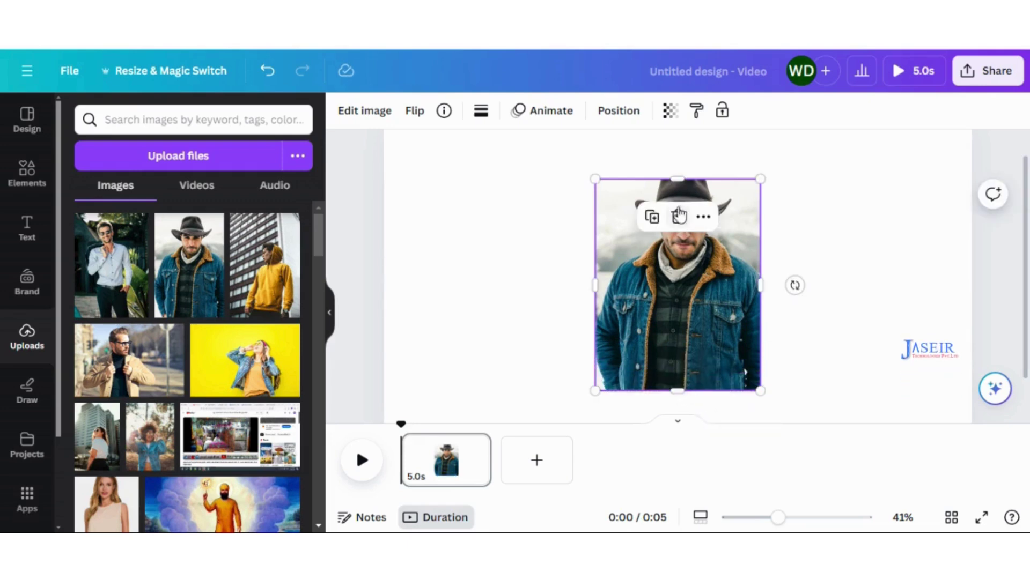
# Extend the photo's upper edge above the gradient card so the man's whole hat is included.
pyautogui.moveTo(678, 179); pyautogui.dragTo(681, 156)
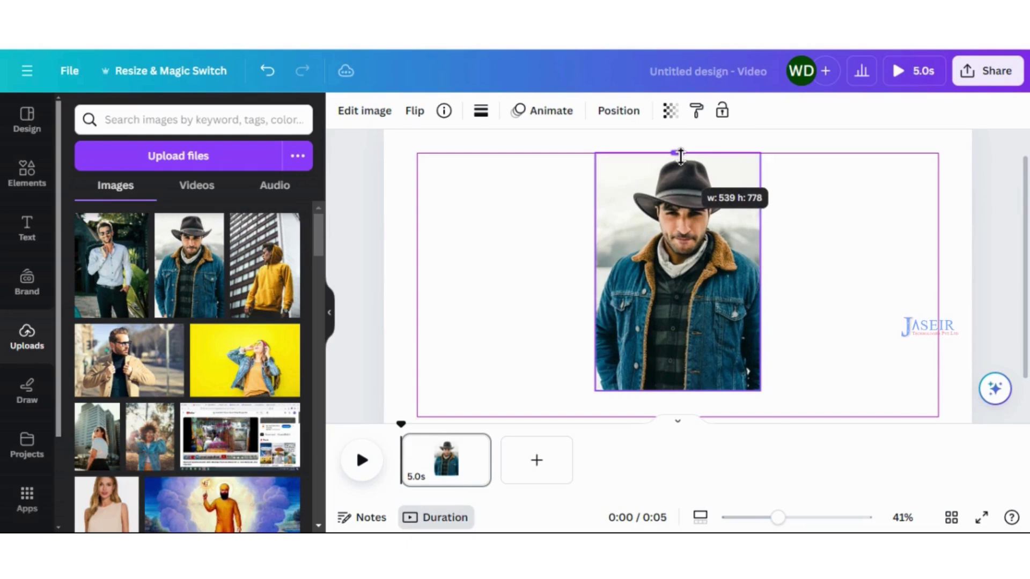
pyautogui.moveTo(681, 156); pyautogui.dragTo(680, 154)
pyautogui.moveTo(664, 258)
pyautogui.mouseDown()
pyautogui.moveTo(698, 258)
pyautogui.moveTo(665, 260)
pyautogui.mouseUp()
pyautogui.click(665, 260)
pyautogui.scroll(1, 670, 231)
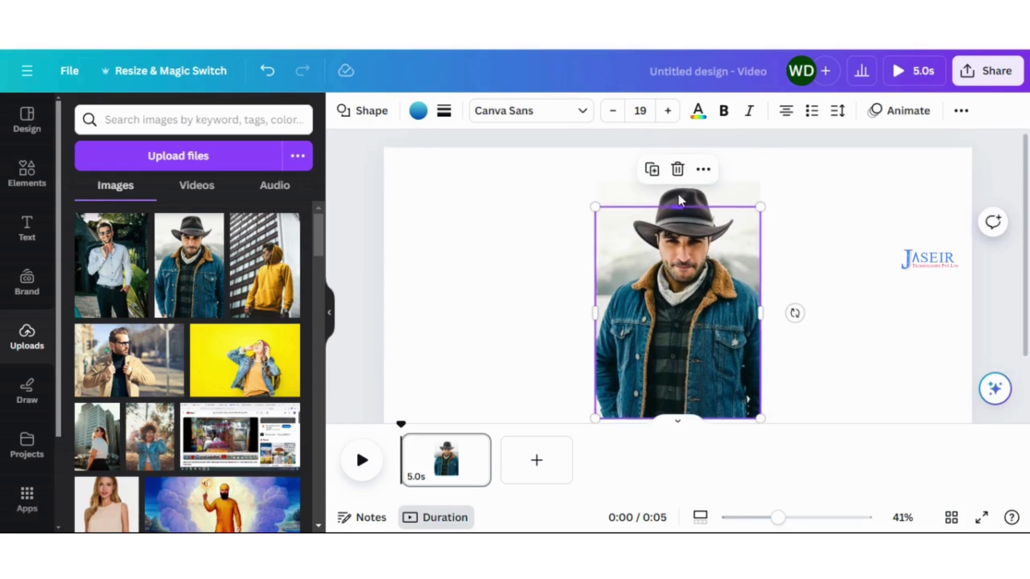
pyautogui.click(706, 316)
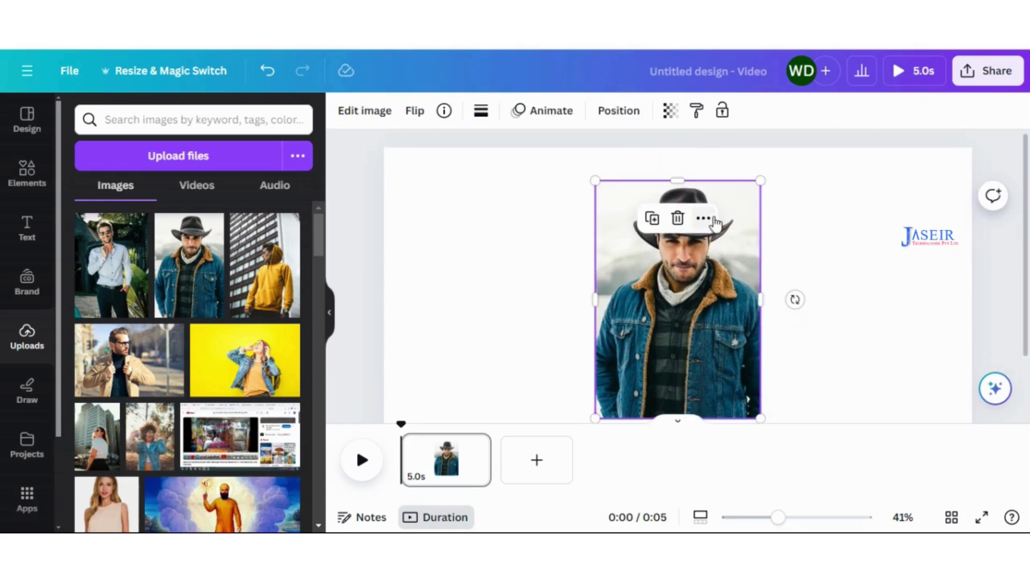
pyautogui.moveTo(681, 182); pyautogui.dragTo(684, 170)
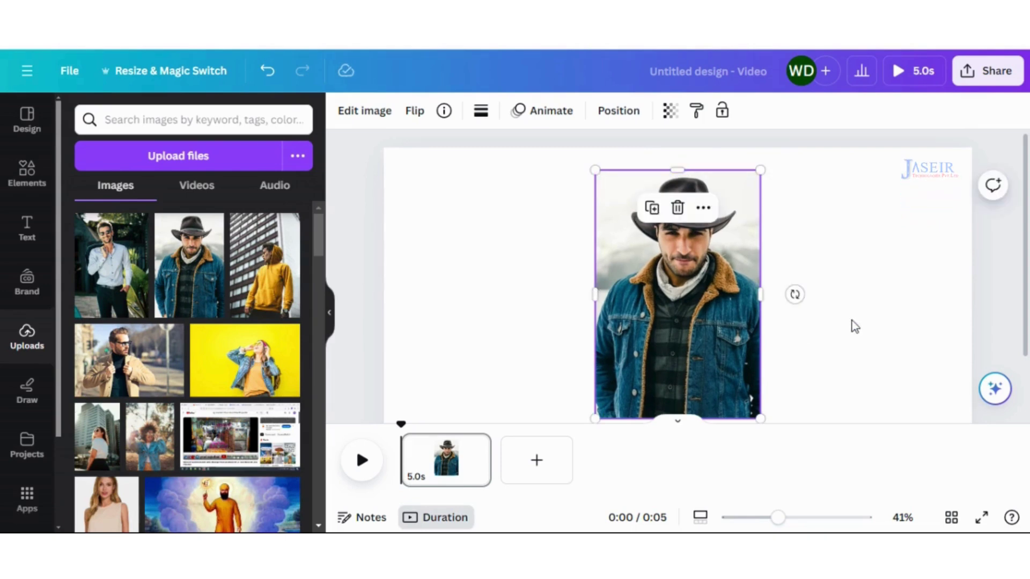
# Remove the background of the man's photo with BG Remover.
pyautogui.click(510, 353)
pyautogui.click(679, 322)
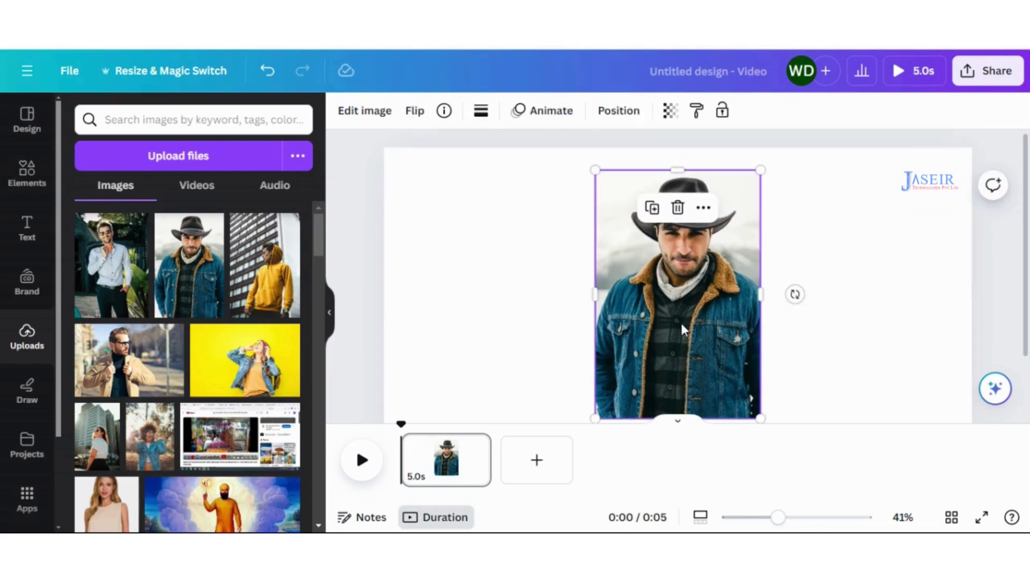
pyautogui.click(359, 111)
pyautogui.click(101, 210)
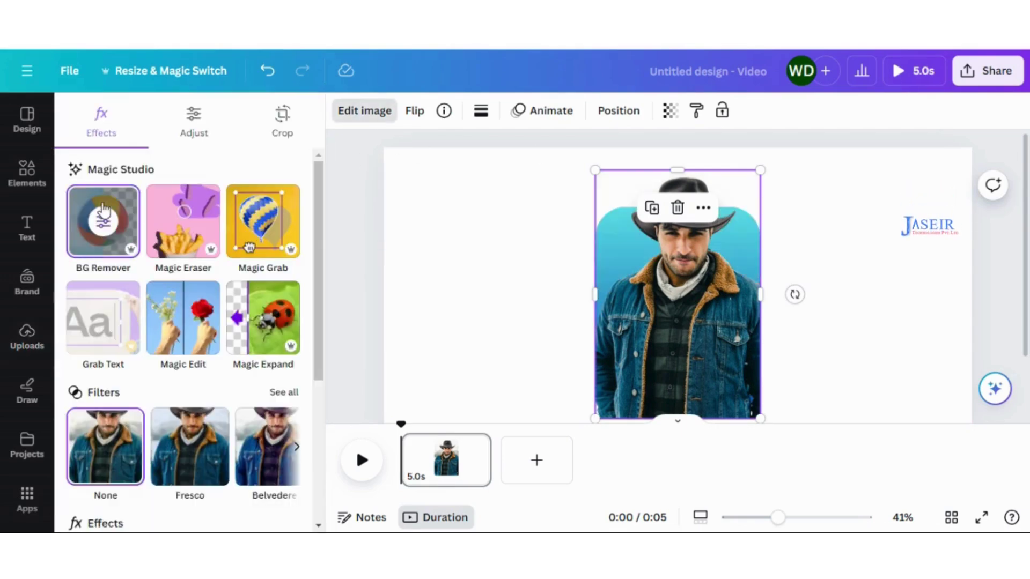
pyautogui.scroll(-3, 845, 257)
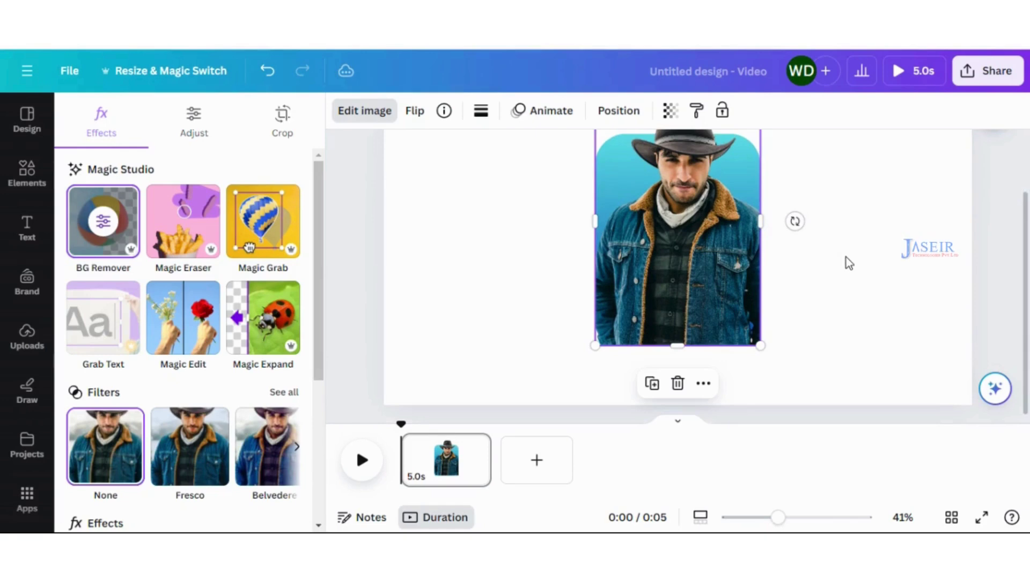
# Extend the cutout photo's upper edge past the page's upper edge so the man's head and hat rise above the card.
pyautogui.scroll(3, 846, 256)
pyautogui.moveTo(682, 173); pyautogui.dragTo(684, 138)
pyautogui.click(856, 292)
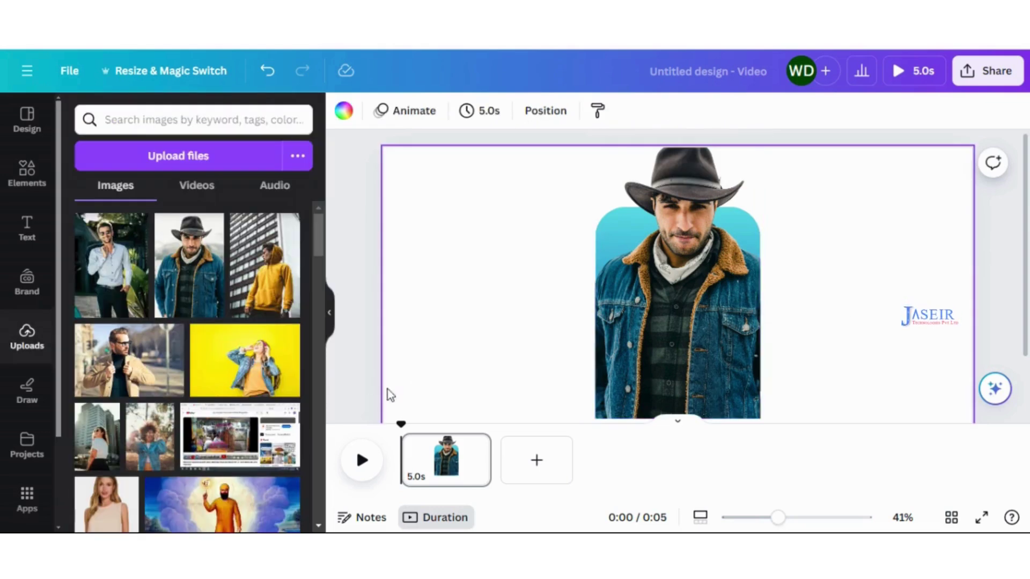
# Set the cutout photo's corner rounding to 100 to match the card's lower corners.
pyautogui.click(696, 339)
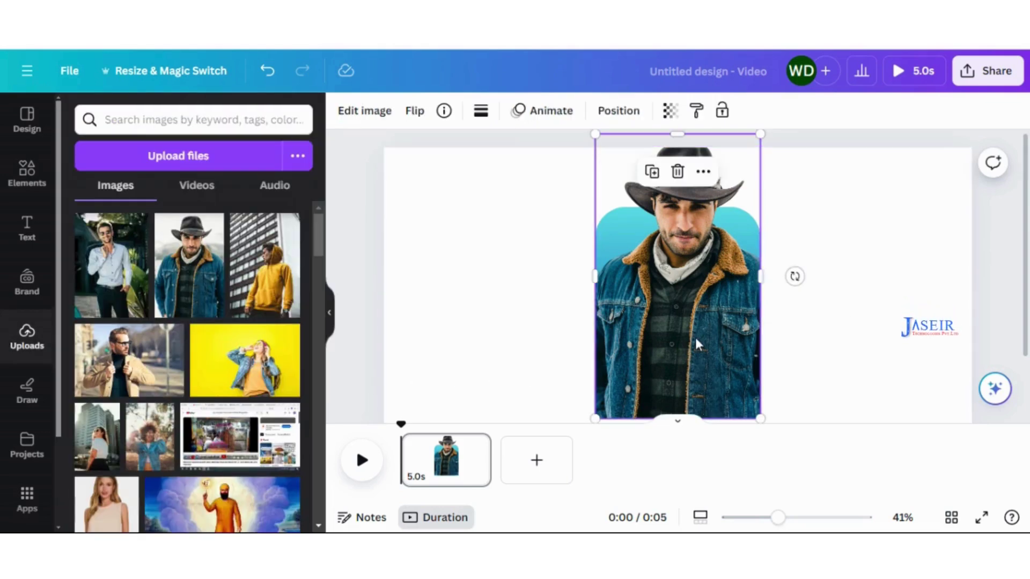
pyautogui.click(480, 110)
pyautogui.moveTo(489, 262); pyautogui.dragTo(752, 268)
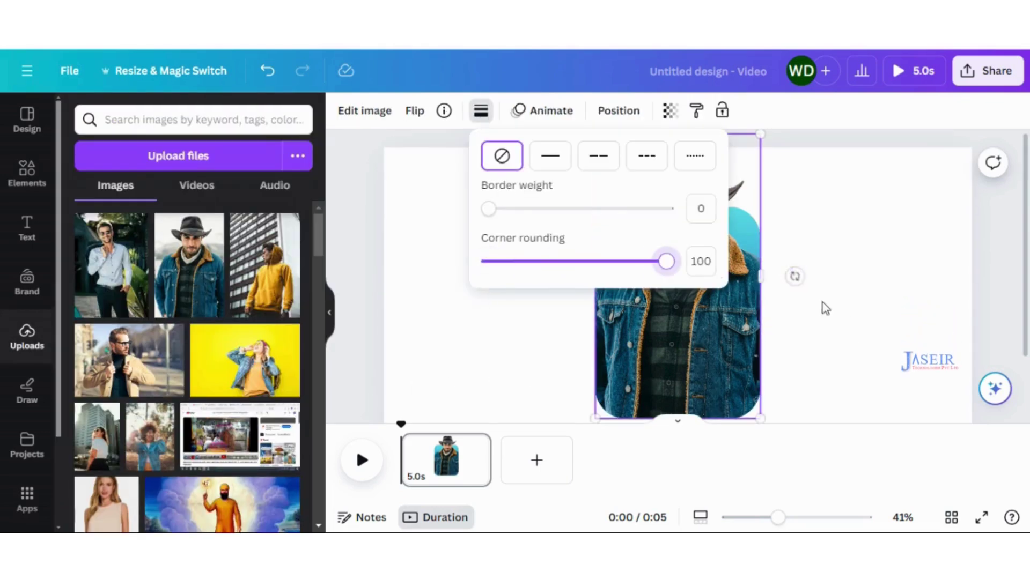
pyautogui.click(885, 375)
pyautogui.click(885, 375)
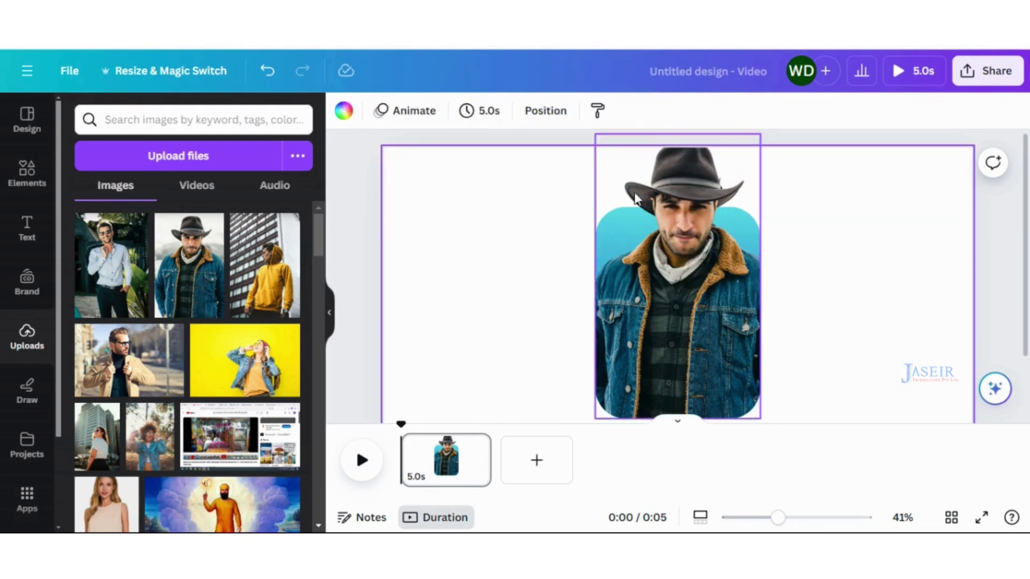
# Duplicate the gradient card through the layer list and align the copy exactly over the original, in front of the man.
pyautogui.rightClick(616, 230)
pyautogui.moveTo(683, 244)
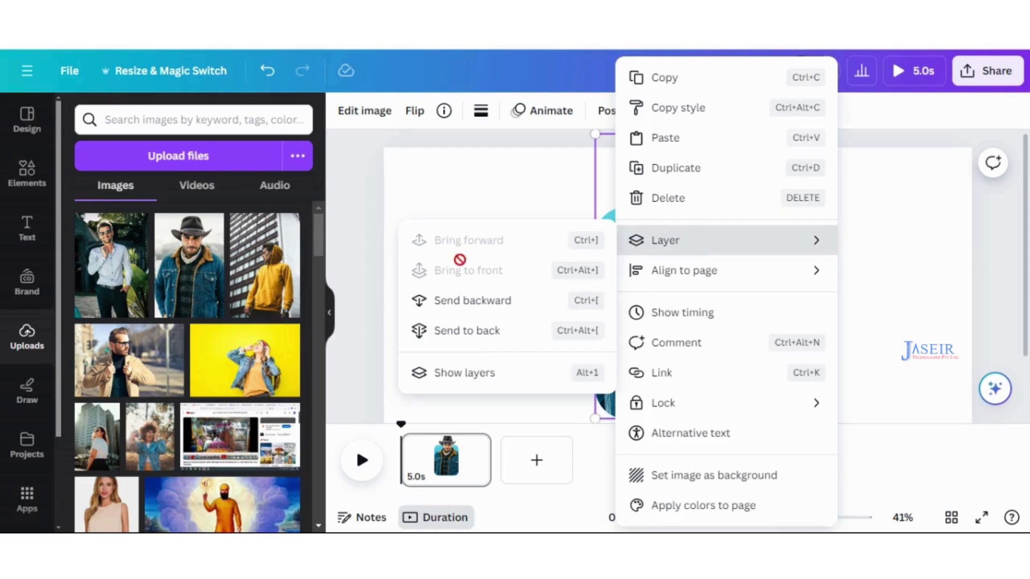
pyautogui.click(470, 382)
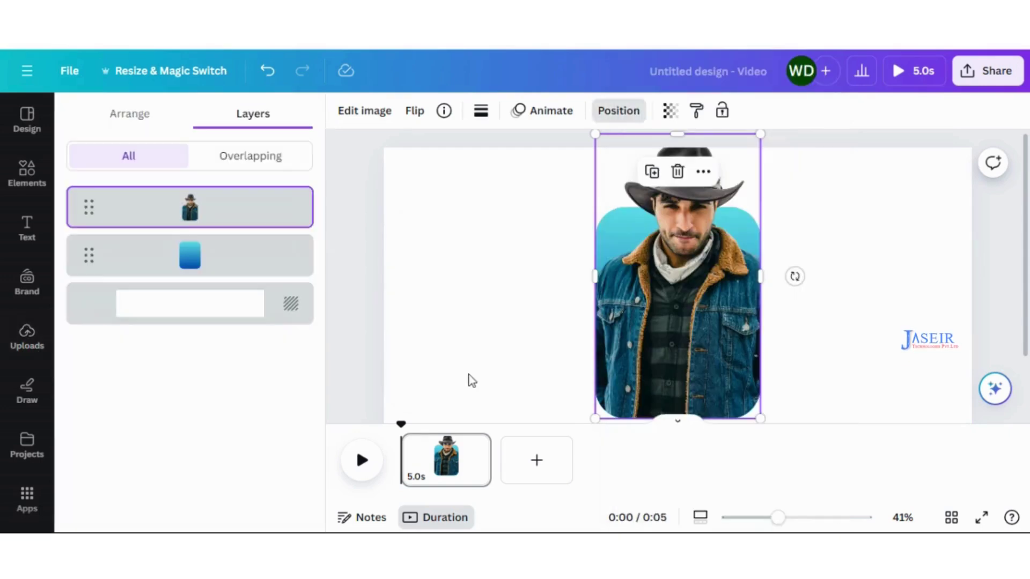
pyautogui.click(209, 258)
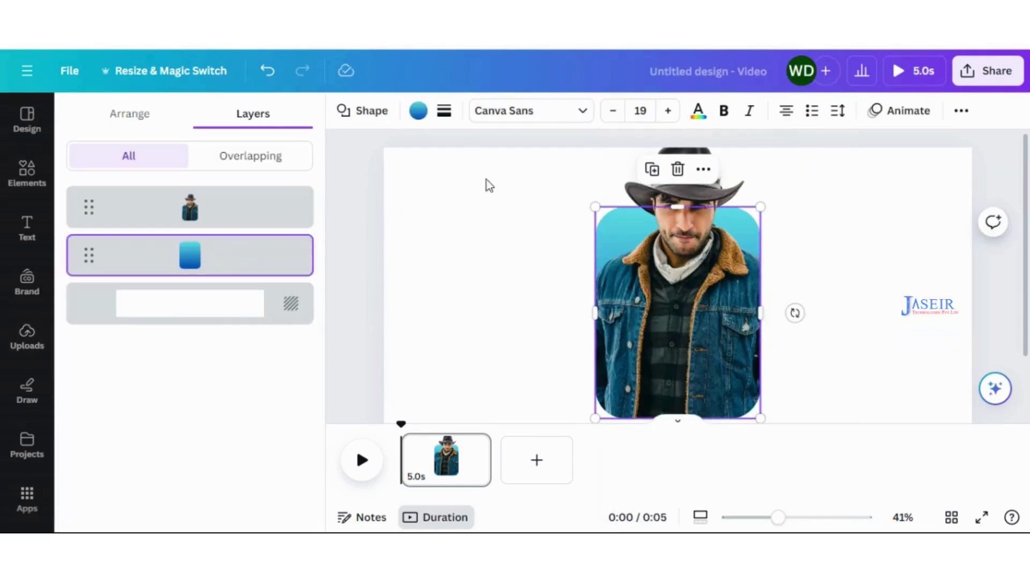
pyautogui.click(651, 169)
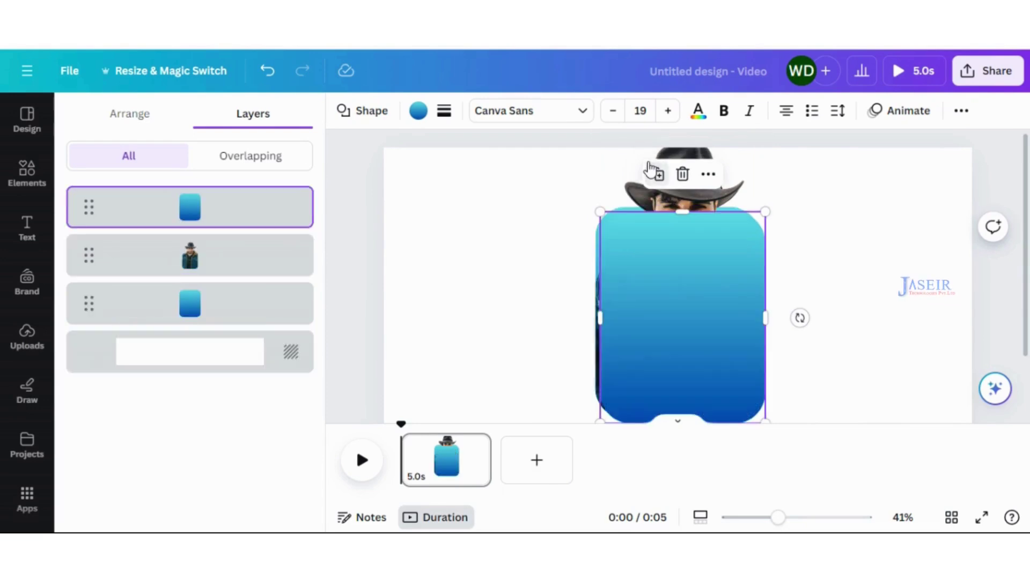
pyautogui.moveTo(719, 333); pyautogui.dragTo(715, 330)
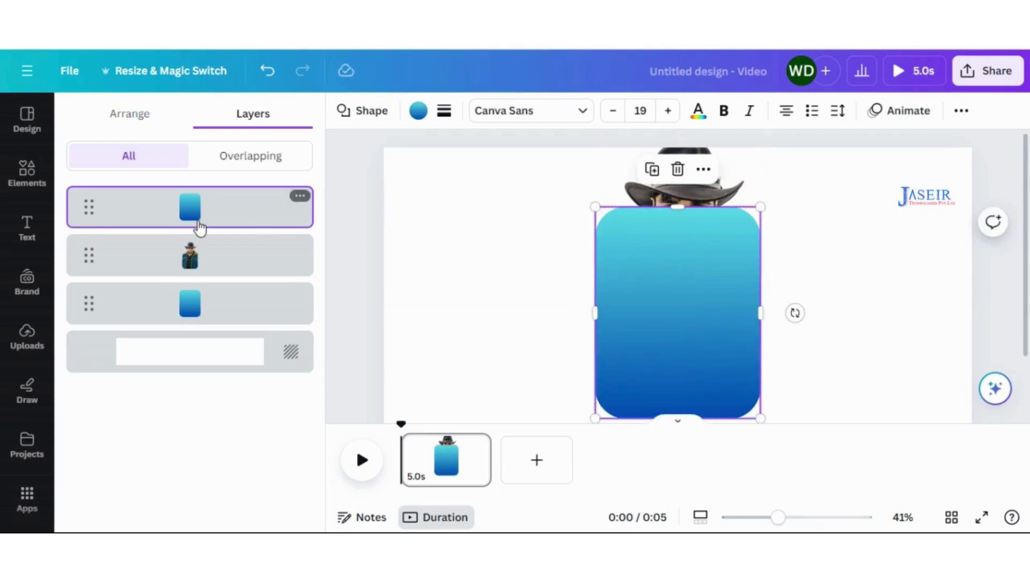
# Set the opacity of the front card's light gradient color #5DE0E6 to 0% so it fades over the man.
pyautogui.click(418, 110)
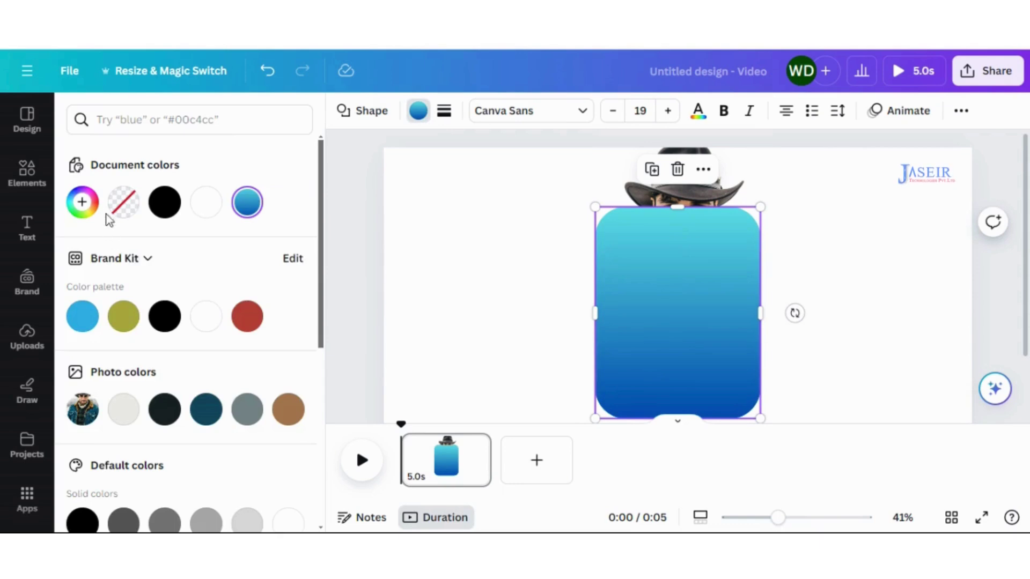
pyautogui.click(83, 201)
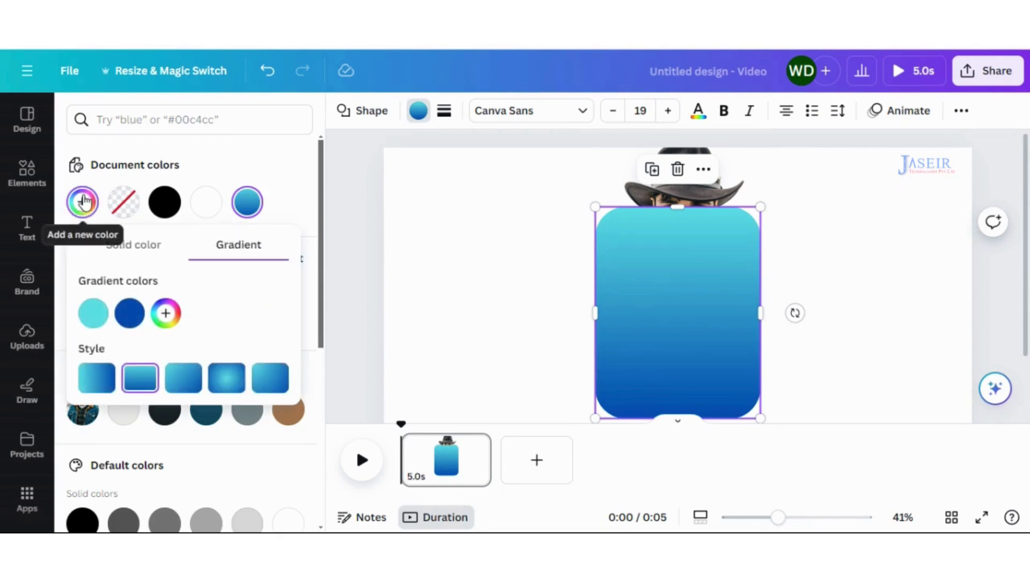
pyautogui.click(93, 314)
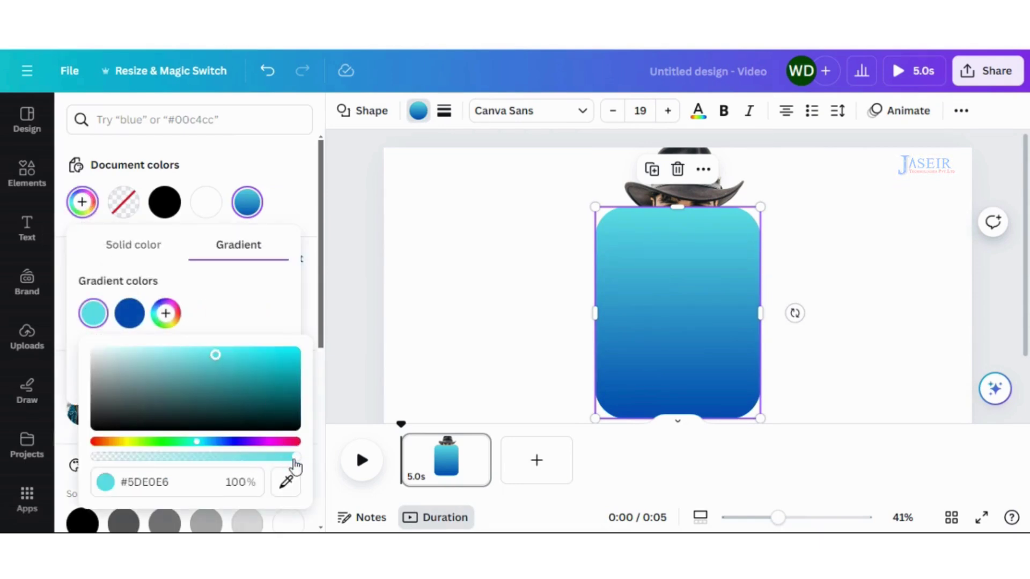
pyautogui.moveTo(295, 459); pyautogui.dragTo(83, 448)
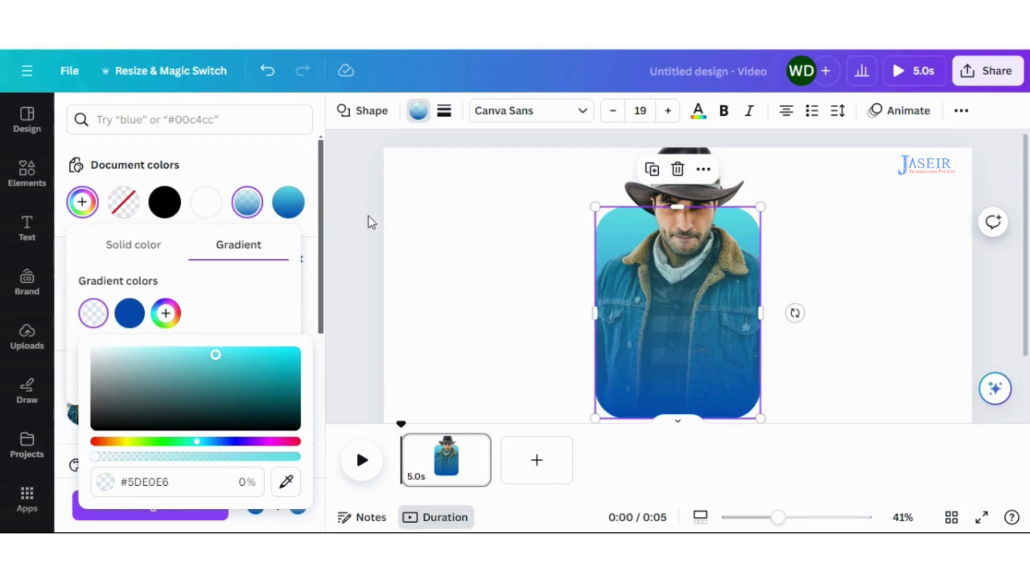
pyautogui.click(426, 242)
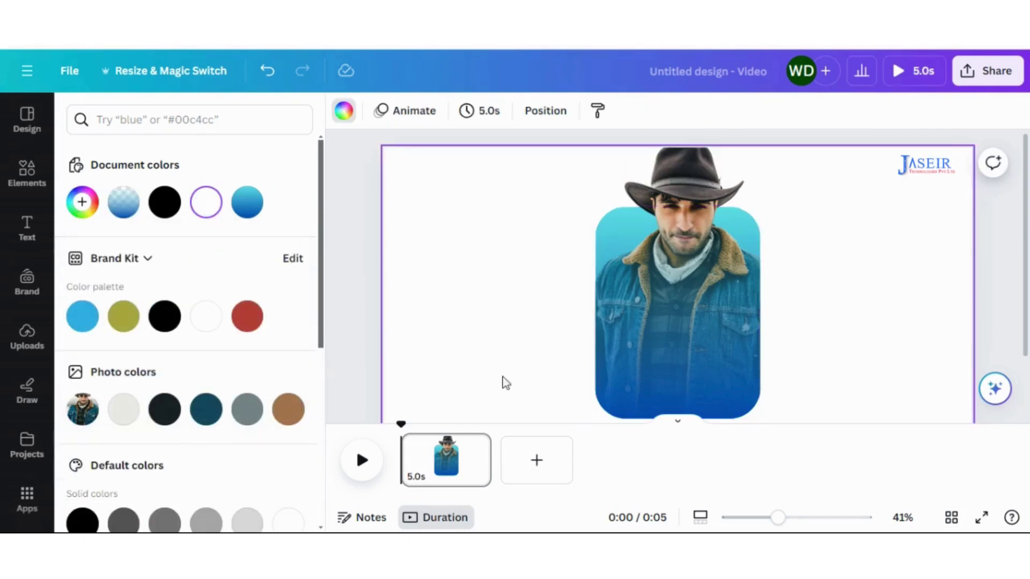
# Duplicate the fading front card and align the copy exactly on top of it to strengthen the fade.
pyautogui.click(710, 381)
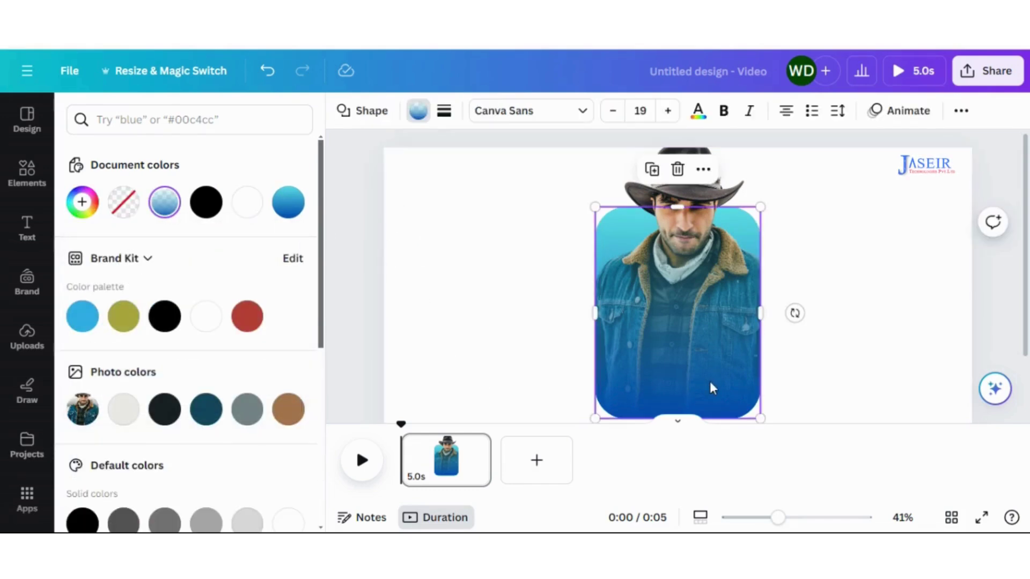
pyautogui.click(652, 171)
pyautogui.moveTo(713, 409)
pyautogui.mouseDown()
pyautogui.moveTo(701, 379)
pyautogui.moveTo(709, 389)
pyautogui.mouseUp()
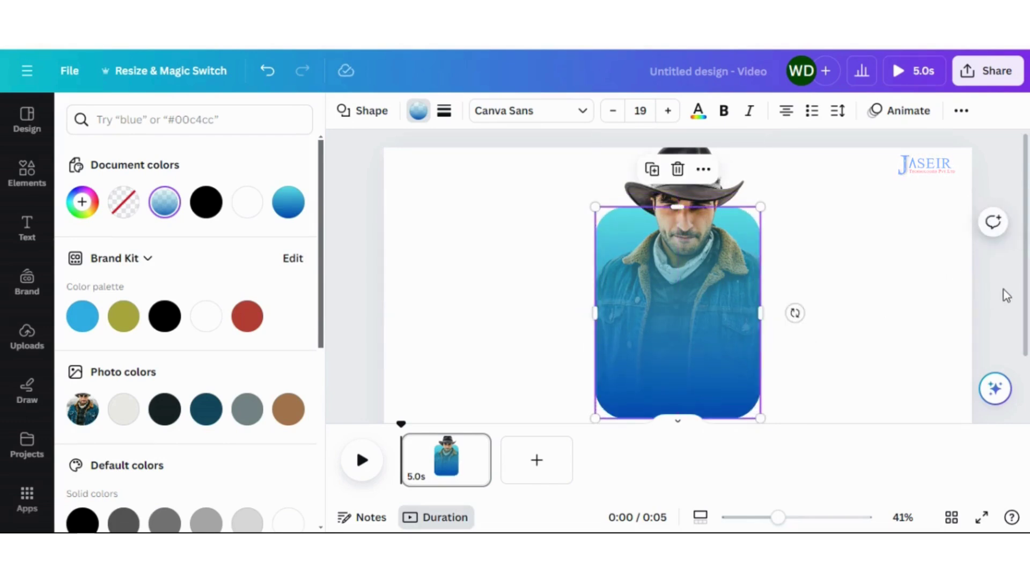
# Move the whole pop-out card with the man to the left side of the page and ungroup its parts.
pyautogui.press('Escape')
pyautogui.press('Escape')
pyautogui.moveTo(771, 519)
pyautogui.mouseDown()
pyautogui.moveTo(758, 518)
pyautogui.moveTo(771, 518)
pyautogui.mouseUp()
pyautogui.moveTo(683, 299)
pyautogui.mouseDown()
pyautogui.moveTo(368, 305)
pyautogui.moveTo(658, 250)
pyautogui.moveTo(684, 292)
pyautogui.mouseUp()
pyautogui.click(401, 290)
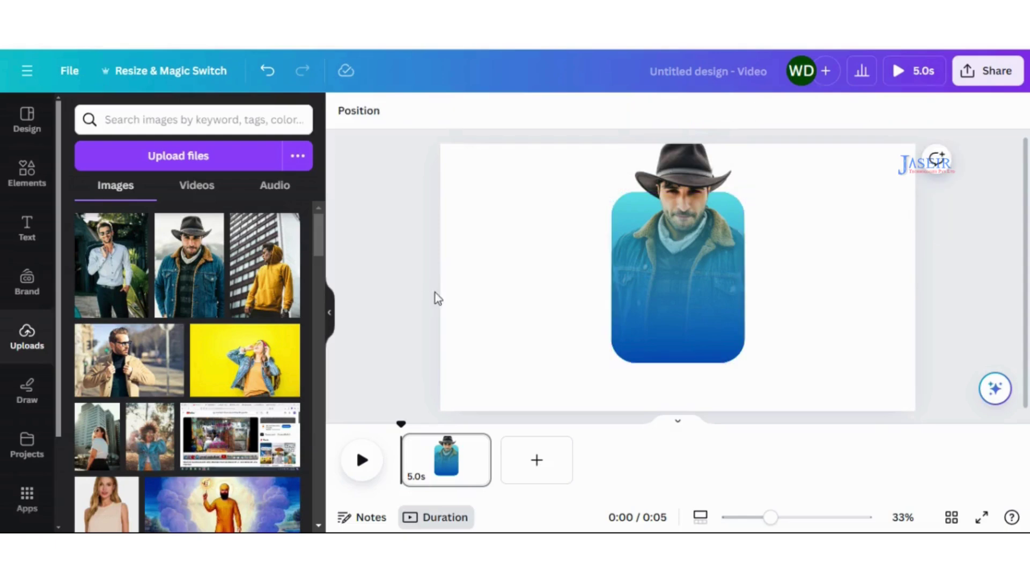
pyautogui.moveTo(577, 288); pyautogui.dragTo(541, 316)
pyautogui.click(698, 409)
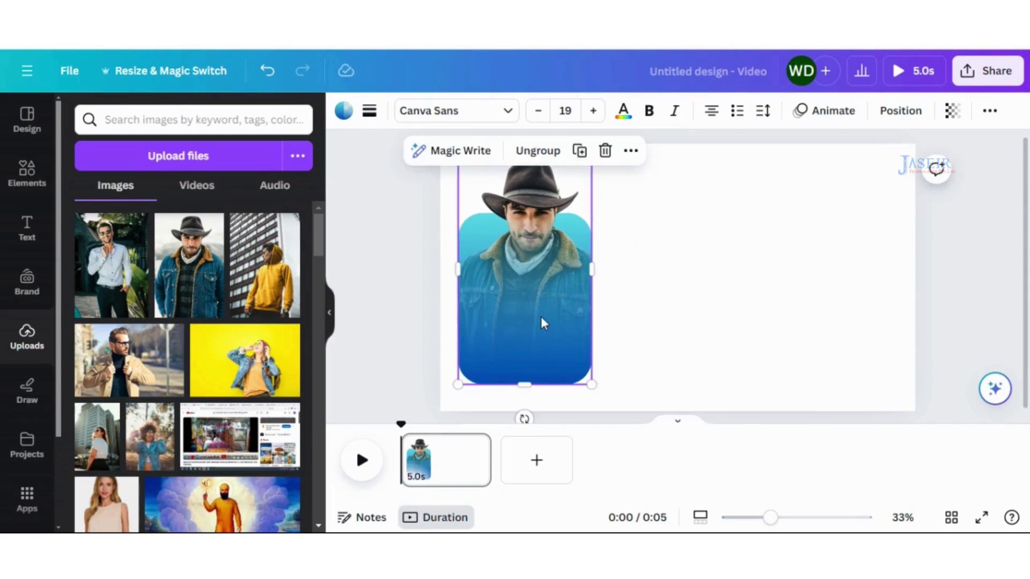
pyautogui.click(539, 150)
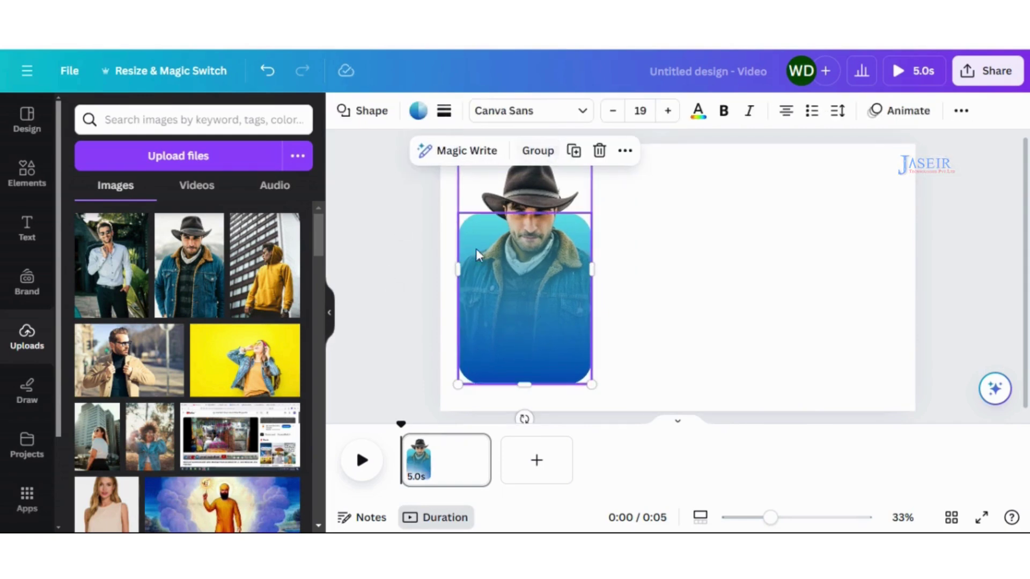
pyautogui.click(362, 257)
pyautogui.click(538, 336)
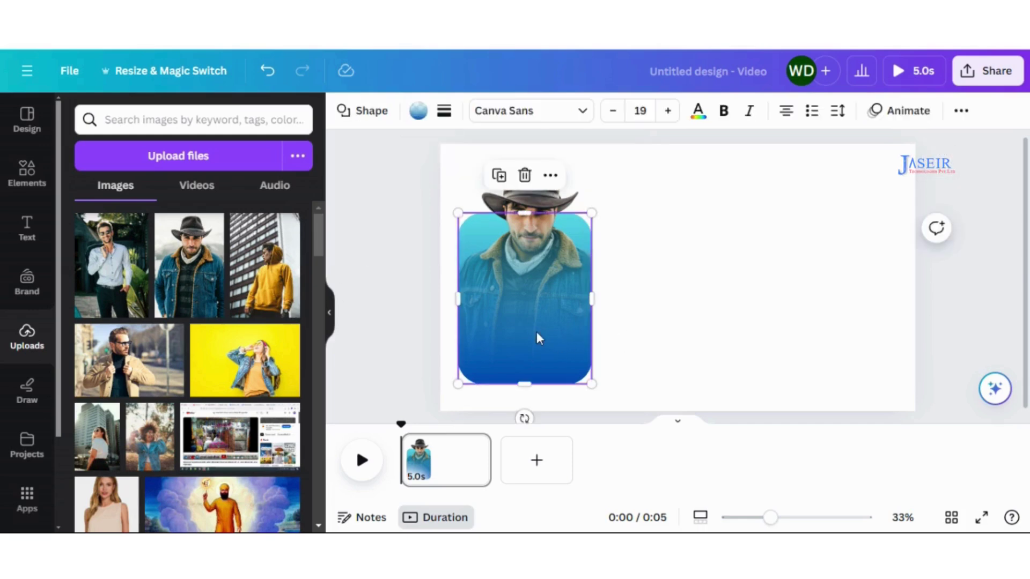
pyautogui.click(499, 175)
pyautogui.moveTo(548, 311); pyautogui.dragTo(807, 312)
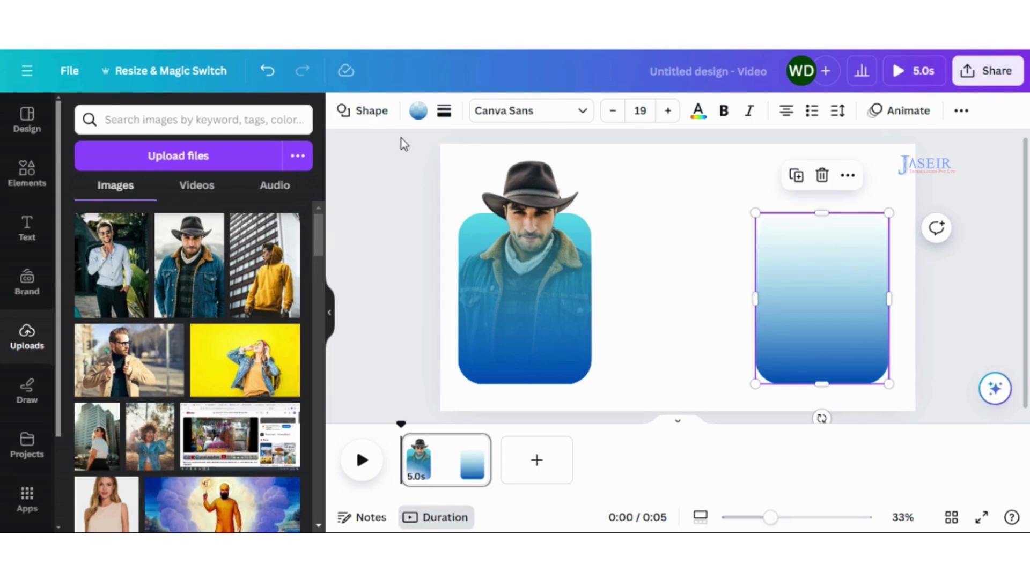
pyautogui.click(419, 115)
pyautogui.click(82, 203)
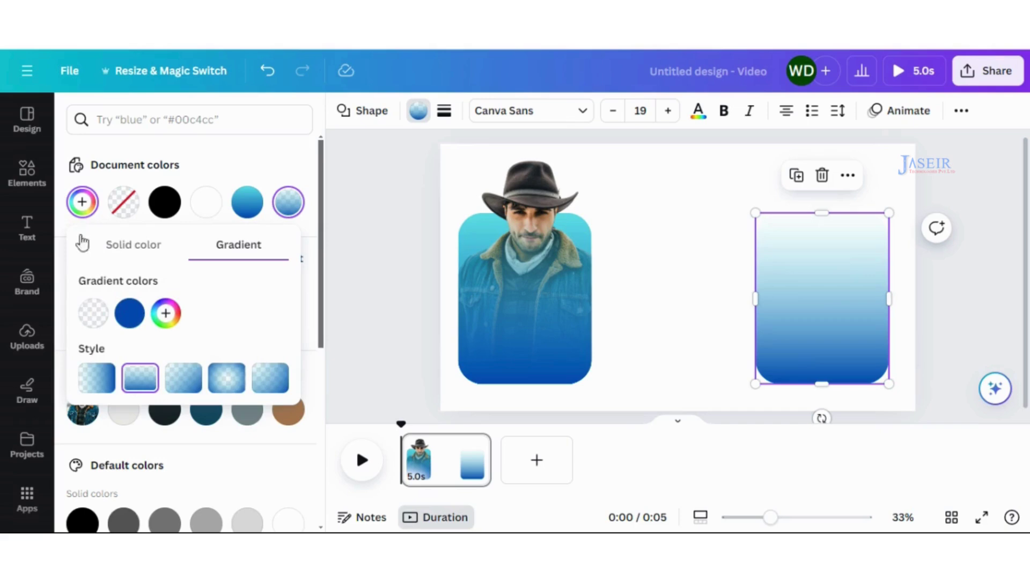
pyautogui.click(822, 175)
pyautogui.rightClick(487, 322)
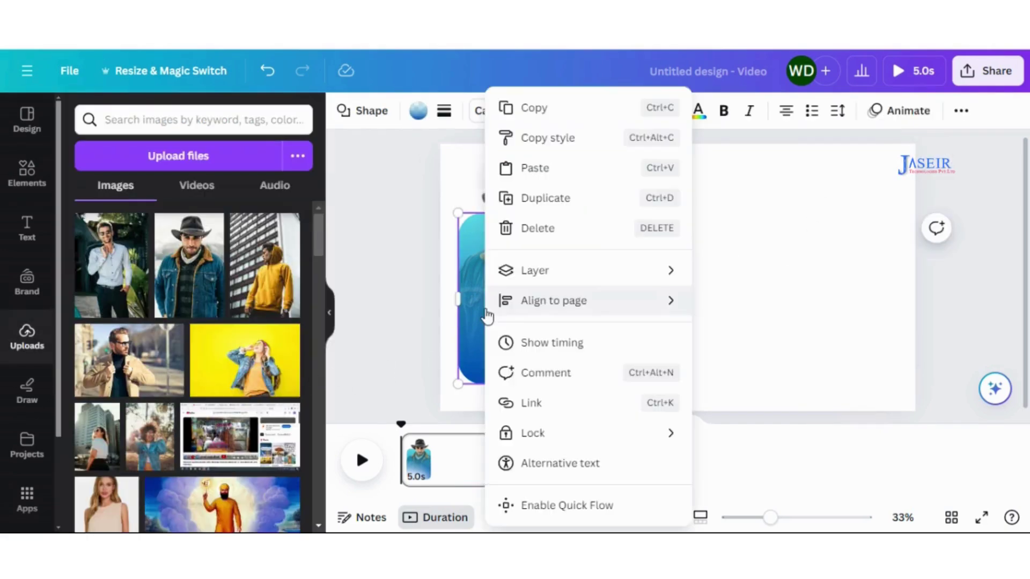
pyautogui.moveTo(584, 269)
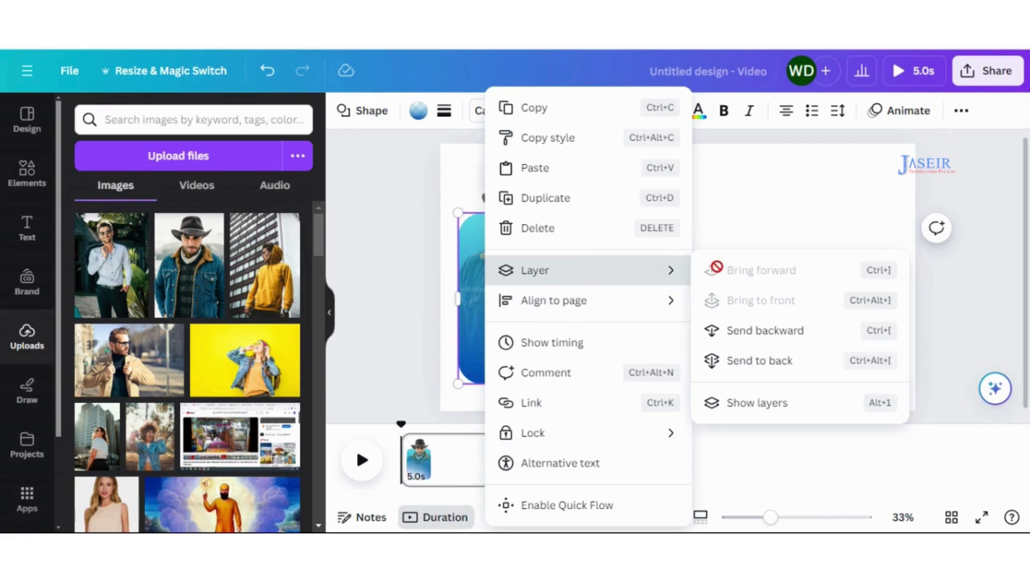
pyautogui.click(390, 288)
# Duplicate the fading card, place the copy on the page's right side, and fill it with the yellow-to-orange default gradient.
pyautogui.click(495, 177)
pyautogui.moveTo(539, 318); pyautogui.dragTo(829, 314)
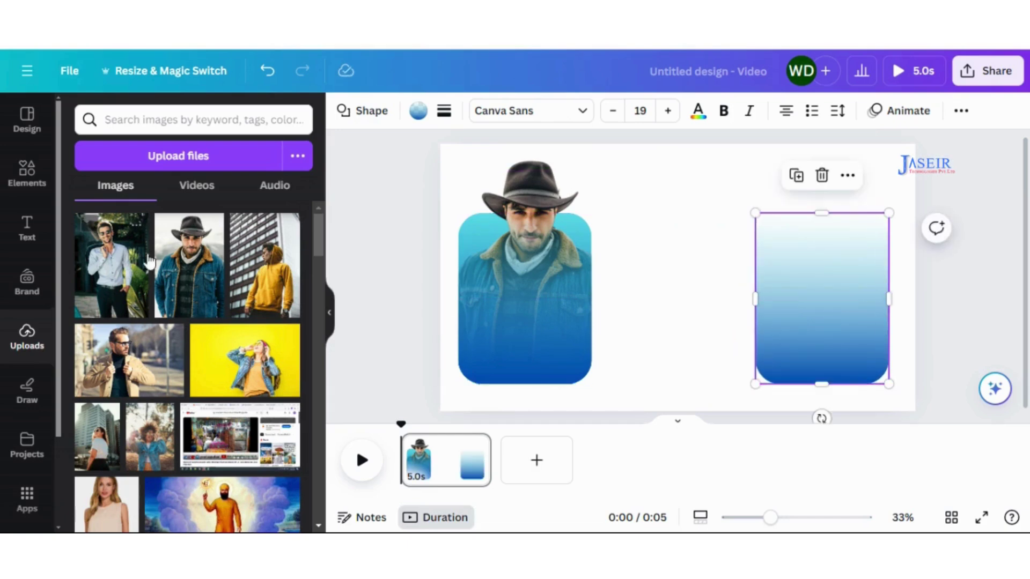
pyautogui.click(417, 112)
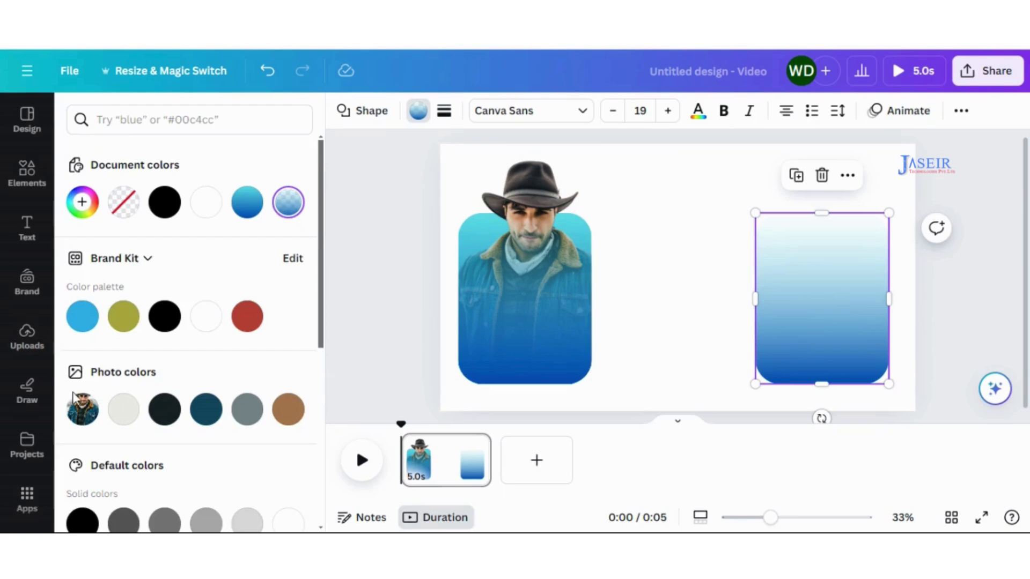
pyautogui.click(83, 212)
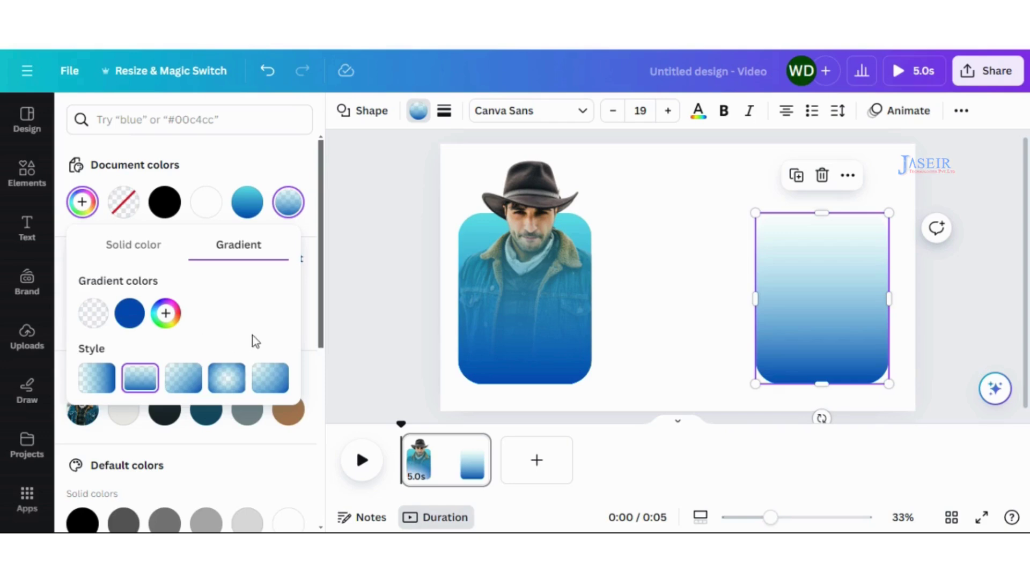
pyautogui.click(236, 457)
pyautogui.scroll(-6, 260, 450)
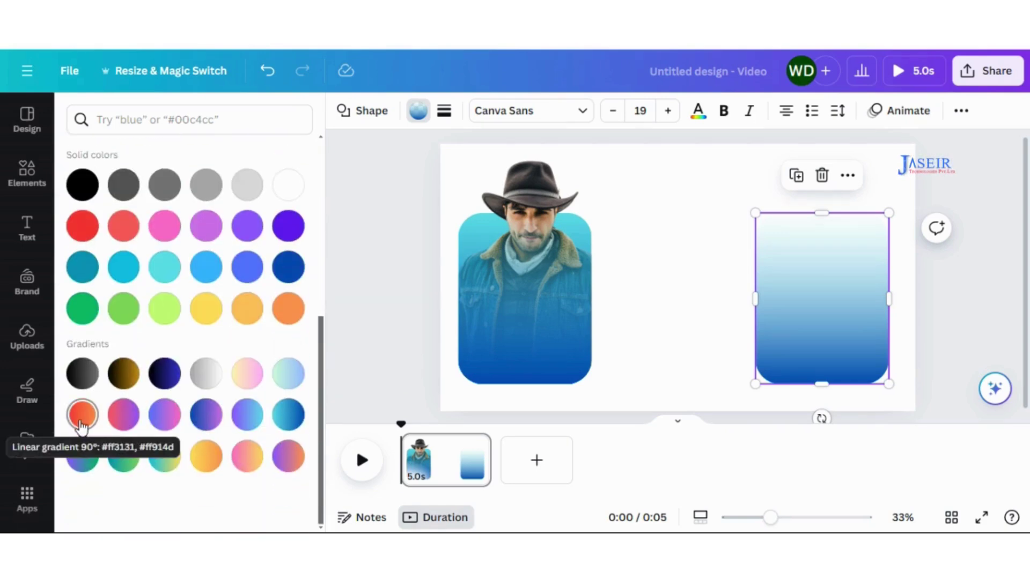
pyautogui.click(82, 424)
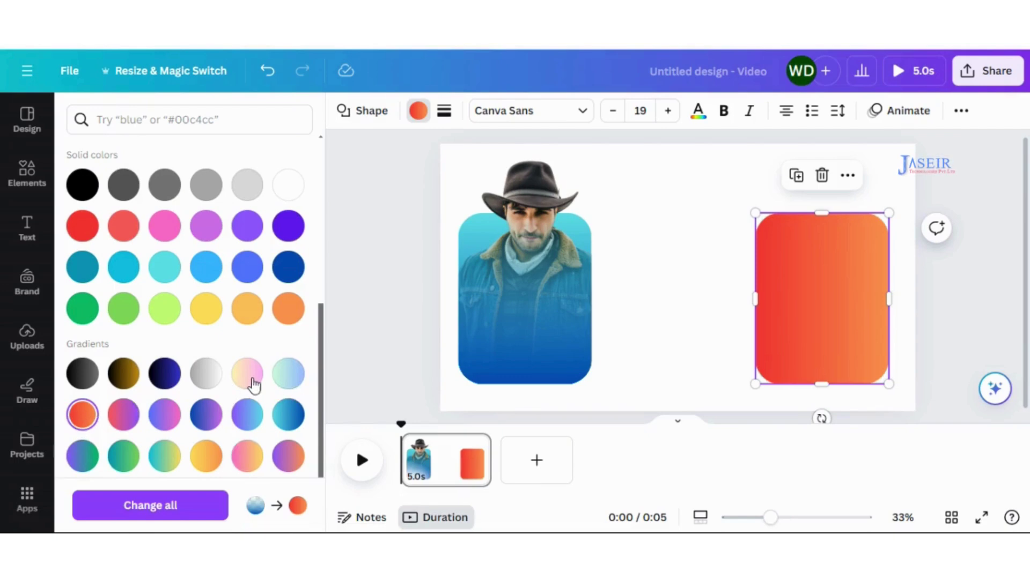
pyautogui.click(204, 465)
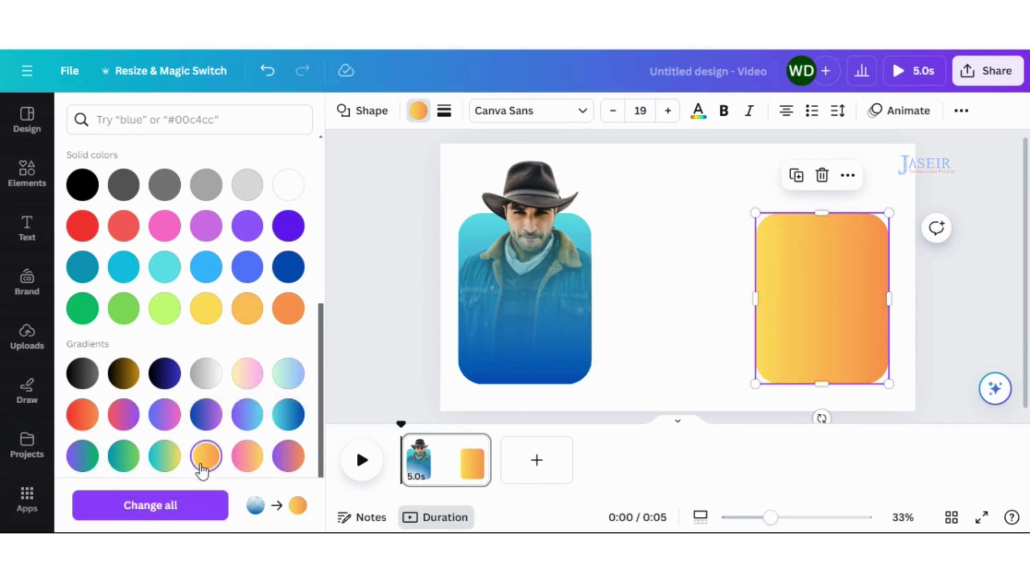
# Change the right card's gradient style to linear running from yellow at the top to orange at the bottom.
pyautogui.scroll(6, 243, 367)
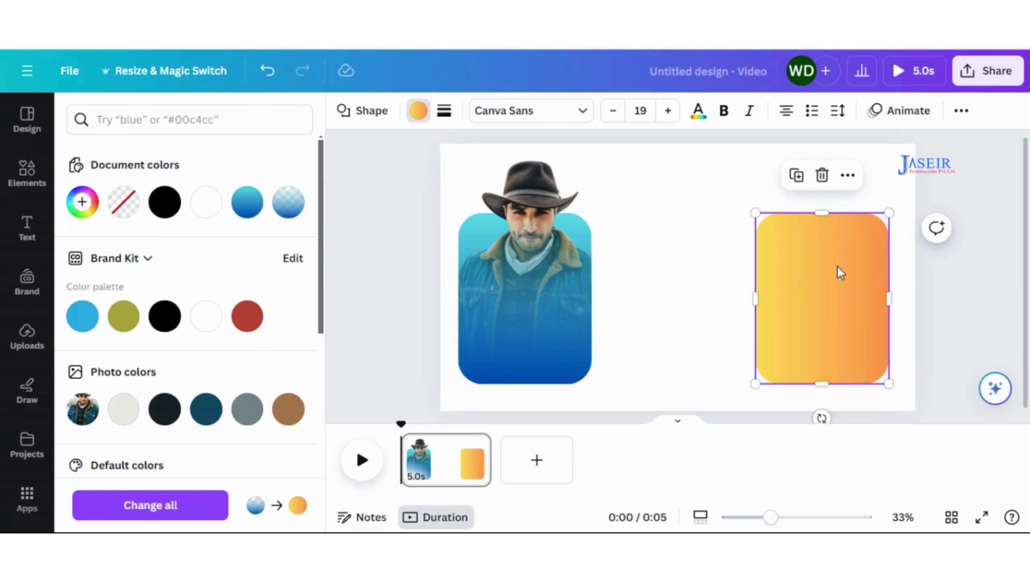
pyautogui.click(82, 202)
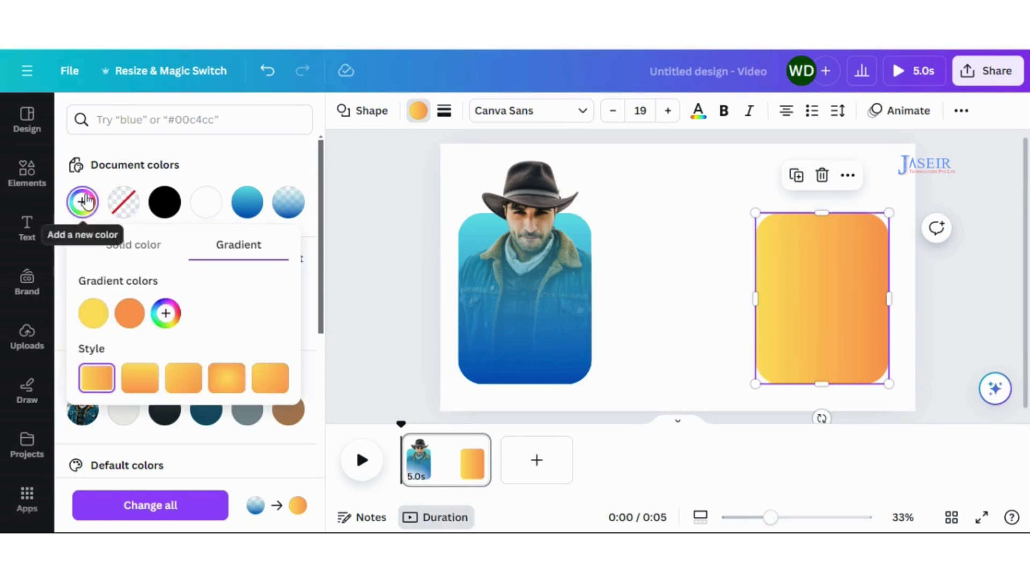
pyautogui.click(184, 381)
pyautogui.click(141, 386)
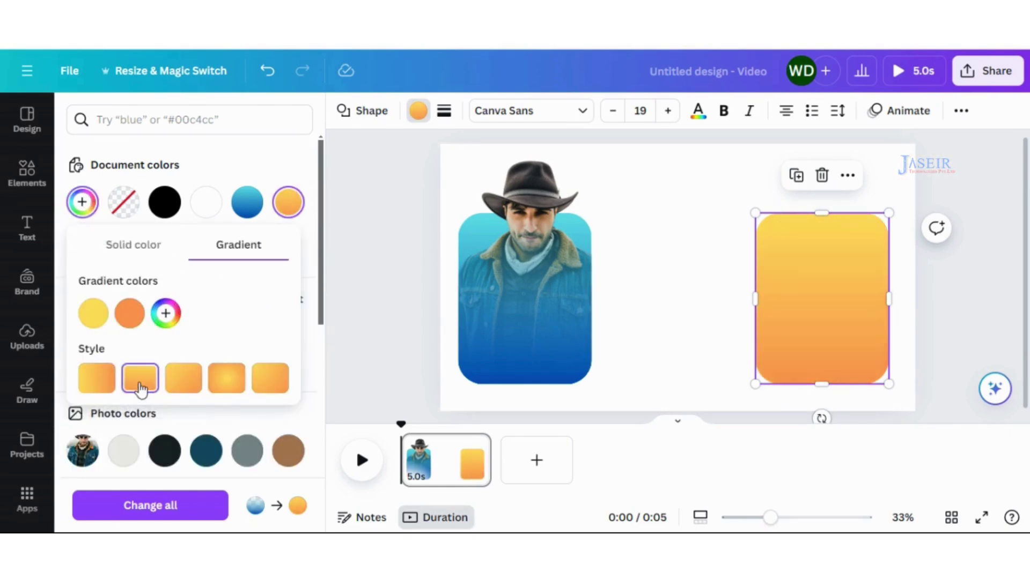
pyautogui.click(359, 277)
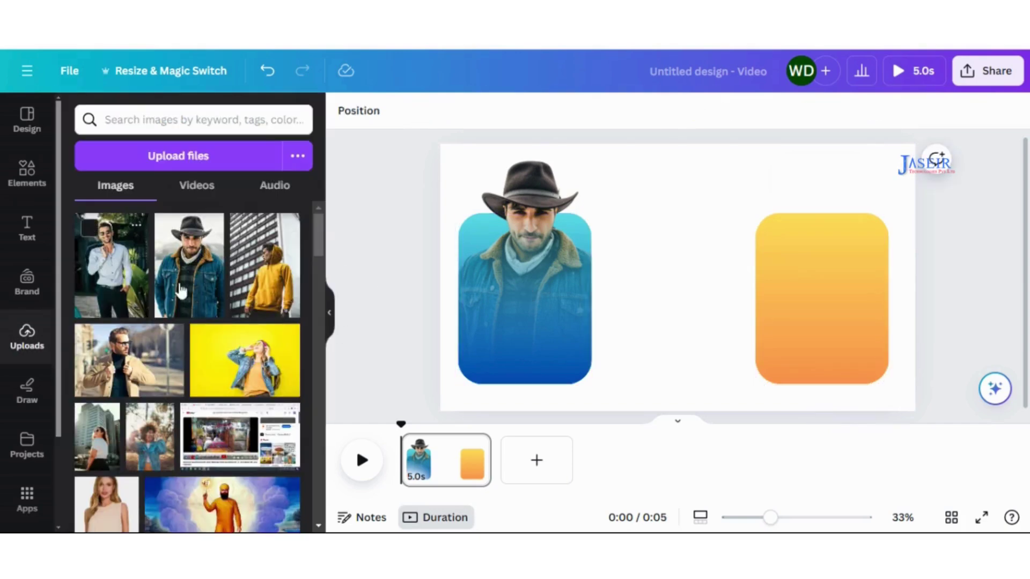
# Change the right card's lower gradient color from orange to red #FF0000.
pyautogui.click(863, 311)
pyautogui.click(418, 111)
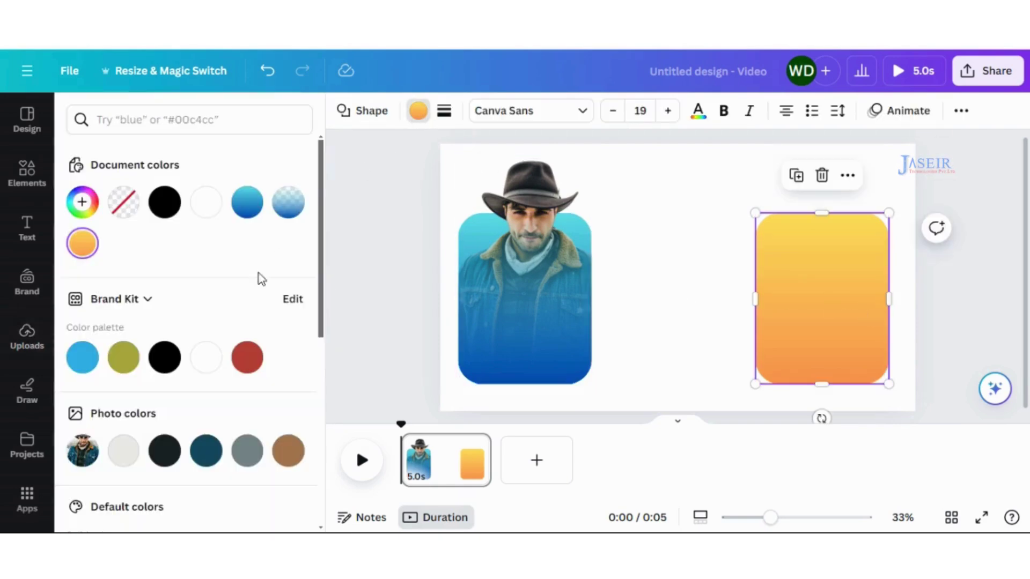
pyautogui.click(82, 202)
pyautogui.click(140, 319)
pyautogui.moveTo(248, 361)
pyautogui.mouseDown()
pyautogui.moveTo(272, 351)
pyautogui.moveTo(368, 361)
pyautogui.mouseUp()
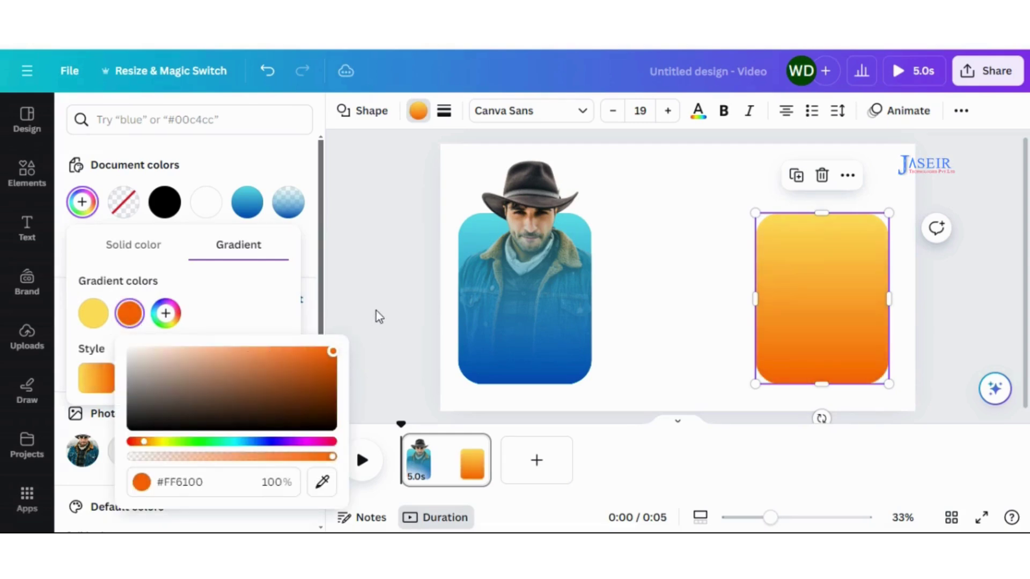
pyautogui.moveTo(145, 444); pyautogui.dragTo(119, 441)
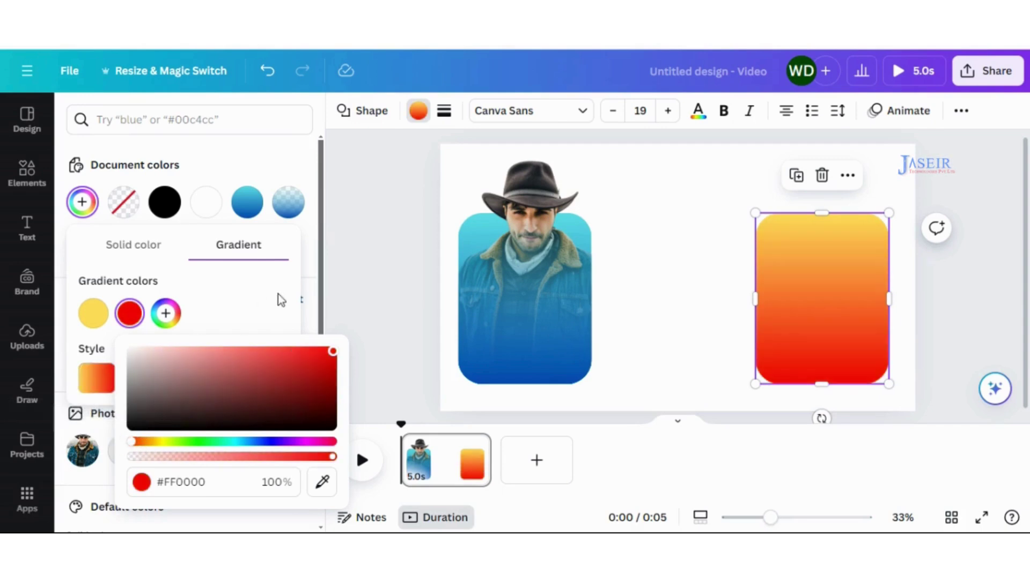
pyautogui.click(363, 285)
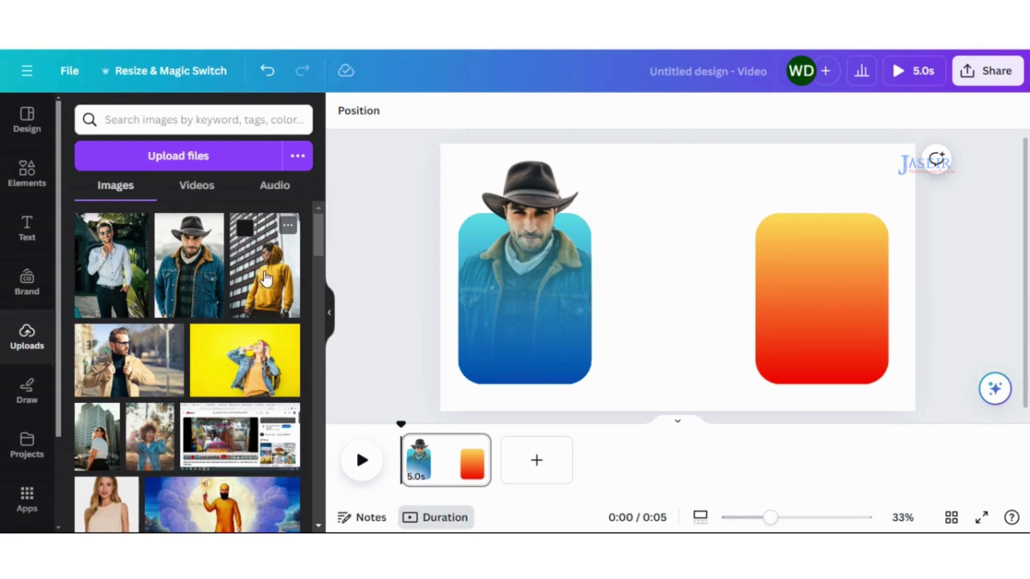
# Add the uploaded photo of the woman in the white T-shirt, remove its background, and place it over the yellow-to-red card.
pyautogui.click(96, 455)
pyautogui.moveTo(677, 300); pyautogui.dragTo(802, 277)
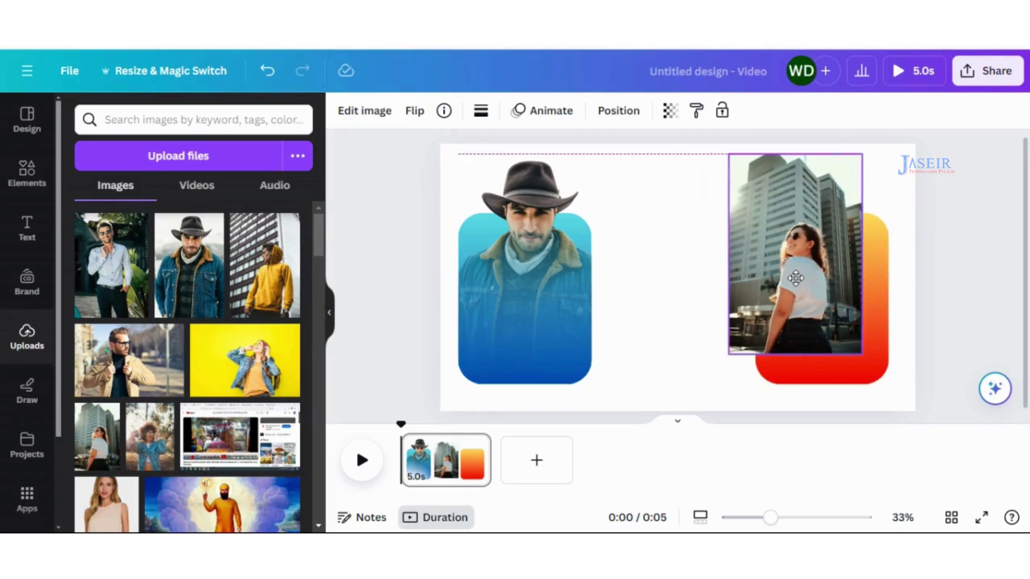
pyautogui.click(364, 110)
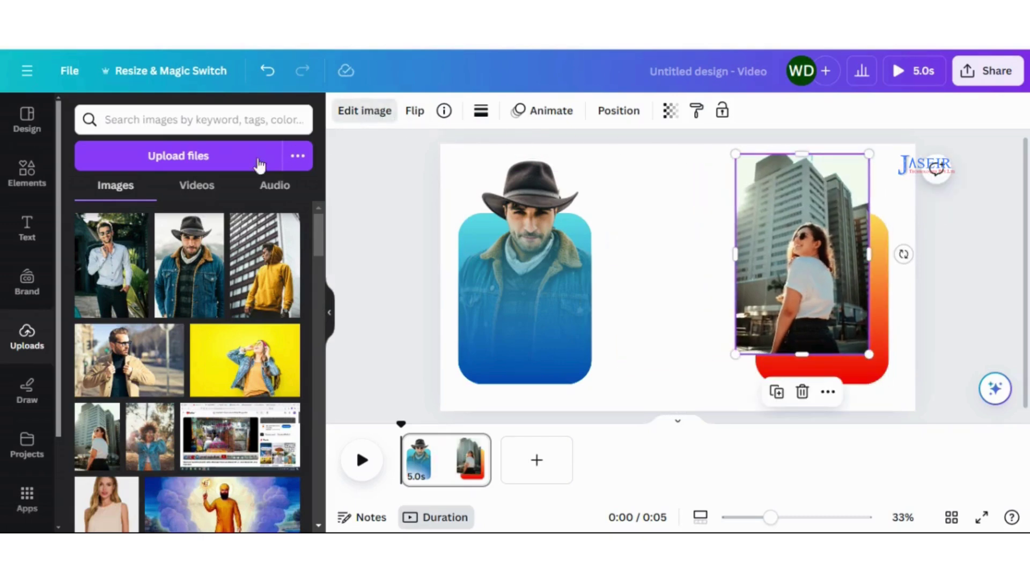
pyautogui.moveTo(825, 281); pyautogui.dragTo(836, 310)
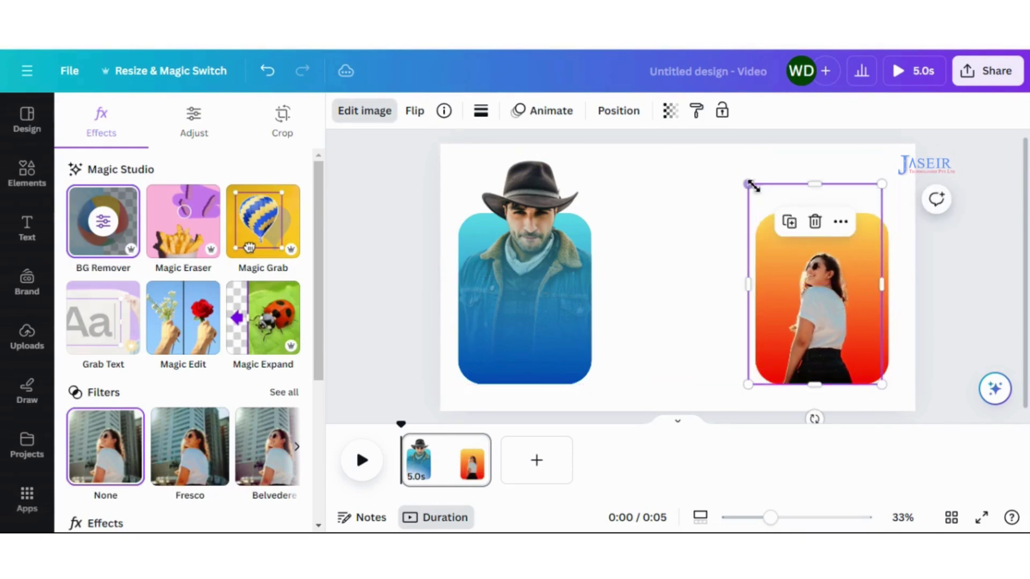
# Crop the woman's empty margins and enlarge her cutout so it fits the right card's width with her head above it.
pyautogui.moveTo(820, 185); pyautogui.dragTo(821, 241)
pyautogui.moveTo(748, 244); pyautogui.dragTo(709, 103)
pyautogui.moveTo(770, 304); pyautogui.dragTo(828, 305)
pyautogui.moveTo(719, 271); pyautogui.dragTo(761, 275)
pyautogui.moveTo(931, 271); pyautogui.dragTo(889, 267)
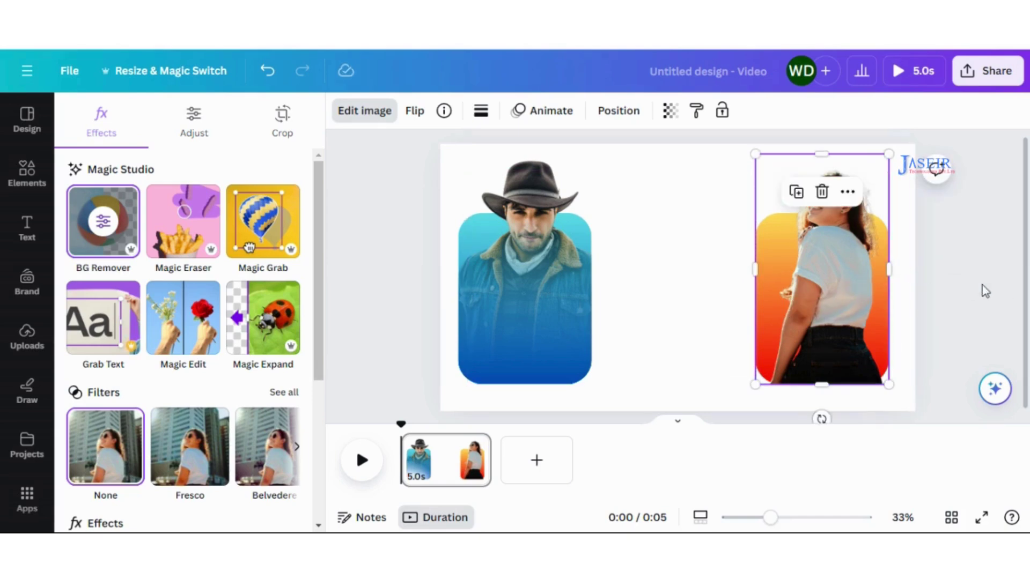
pyautogui.click(990, 284)
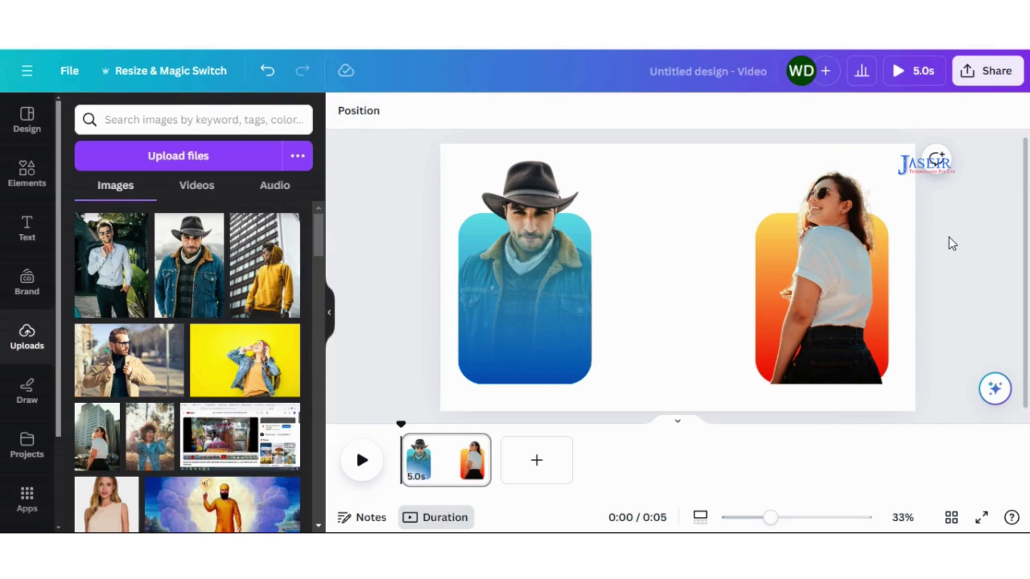
# Enlarge the woman's cutout up to the page's top edge and crop its right side flush with the card's edge.
pyautogui.click(831, 240)
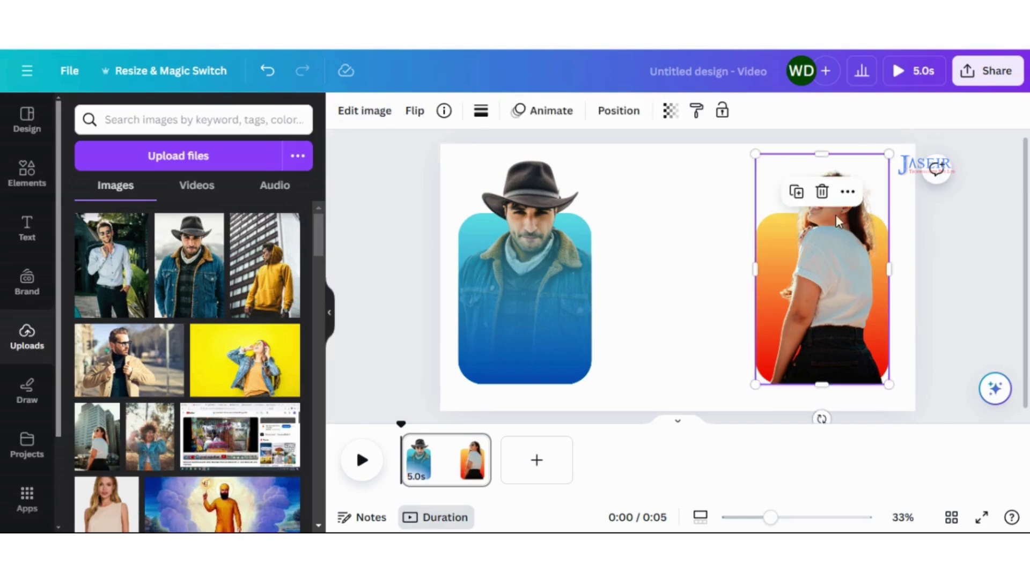
pyautogui.moveTo(827, 153); pyautogui.dragTo(899, 143)
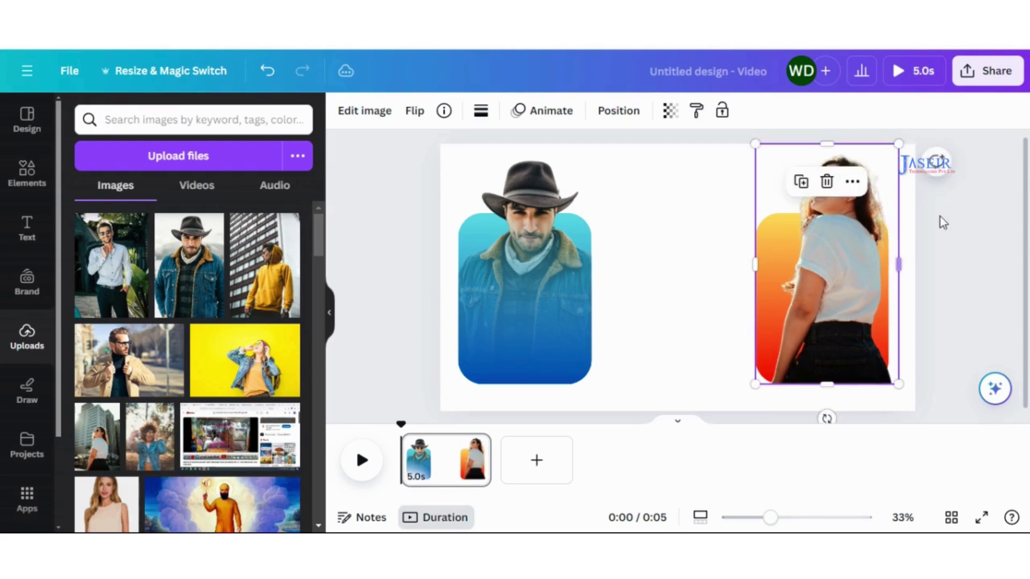
pyautogui.click(954, 259)
pyautogui.click(836, 285)
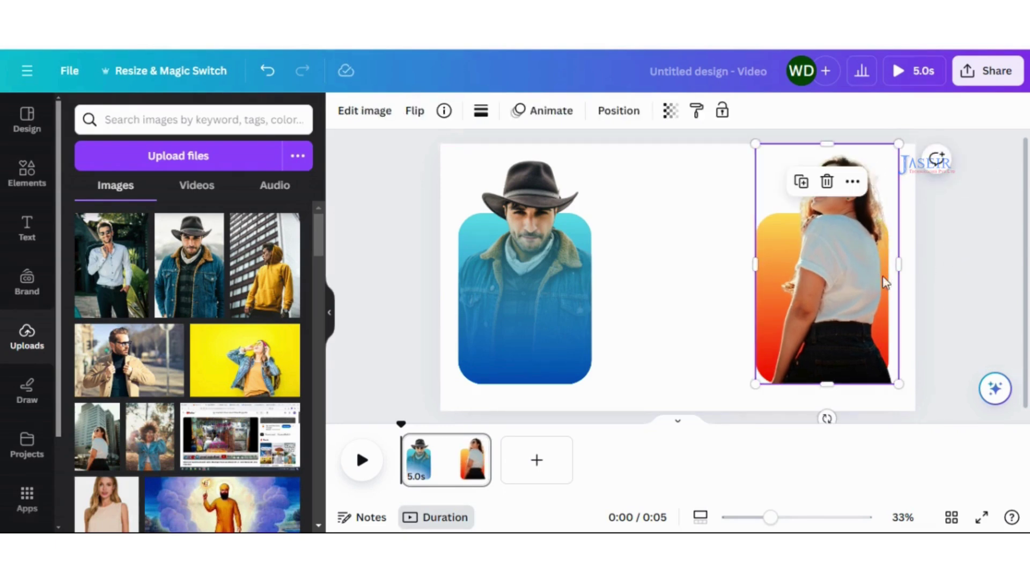
pyautogui.moveTo(901, 264); pyautogui.dragTo(890, 265)
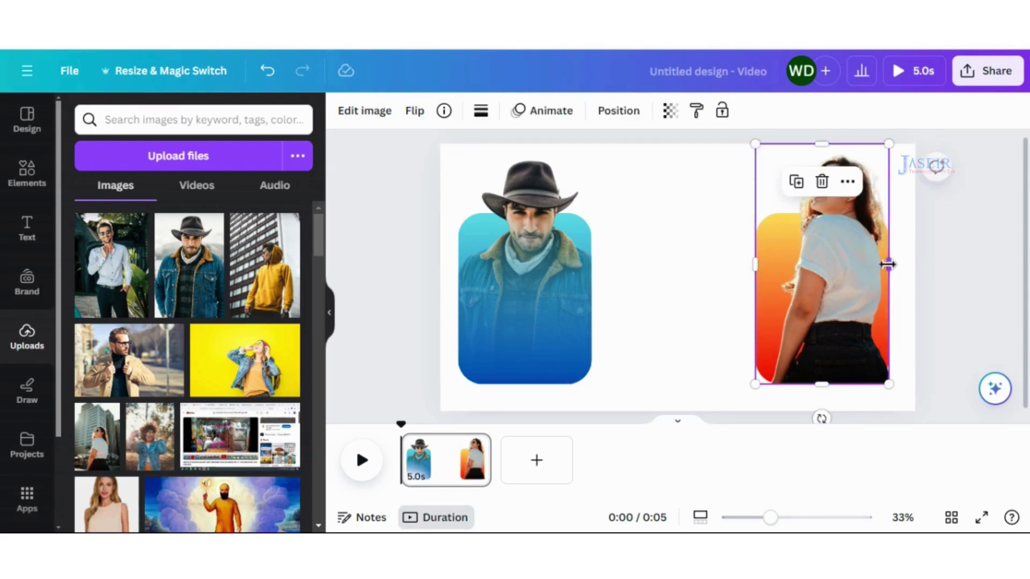
# Set the woman cutout's corner rounding to 100 so its lower corners follow the card's shape.
pyautogui.click(480, 111)
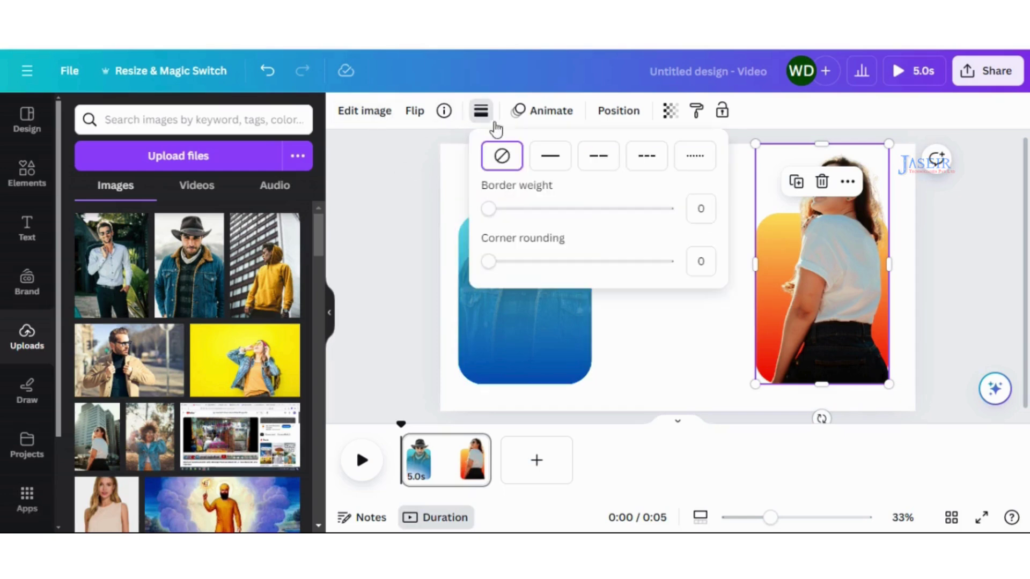
pyautogui.moveTo(489, 263); pyautogui.dragTo(681, 349)
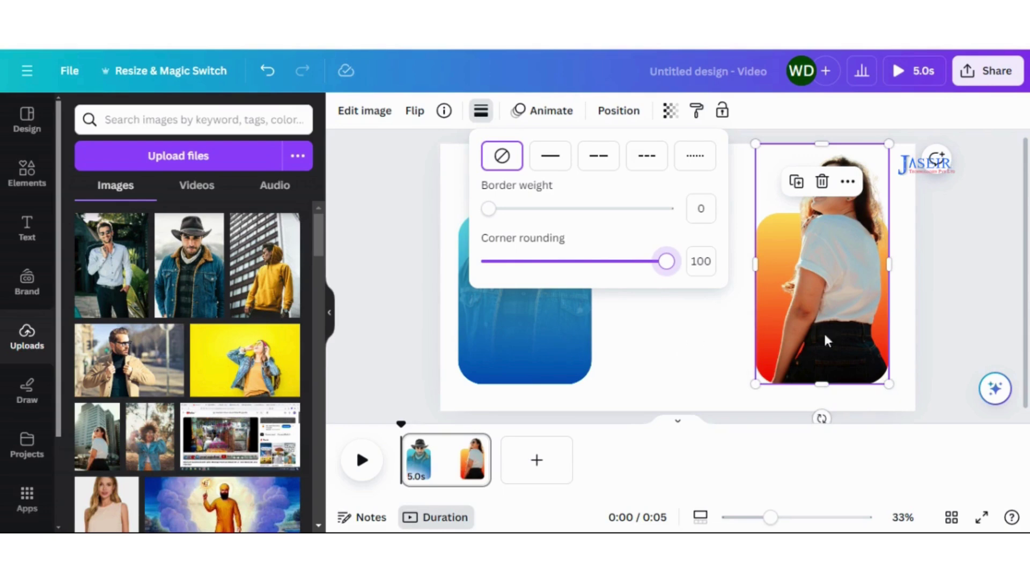
pyautogui.press('Escape')
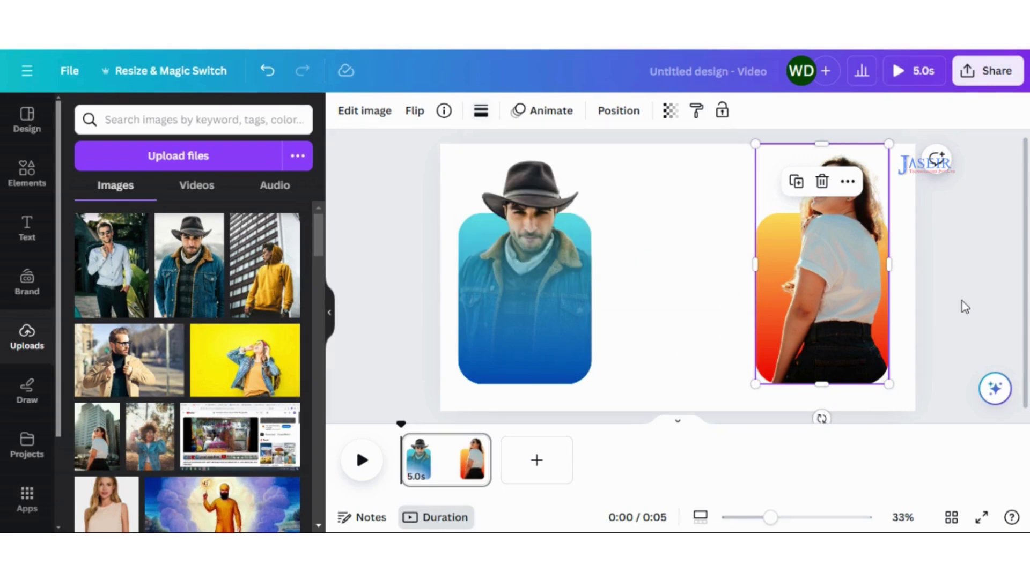
pyautogui.click(960, 264)
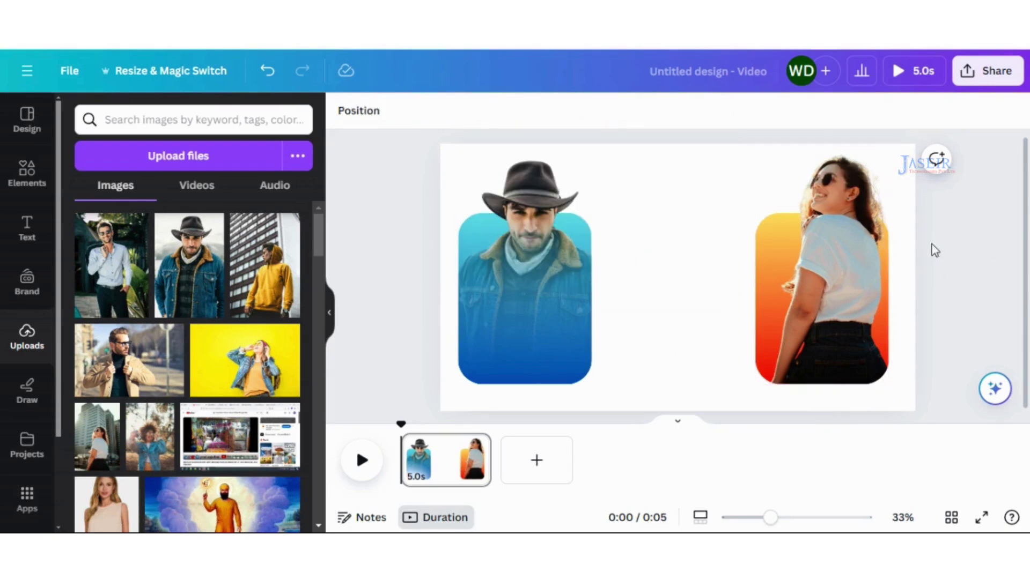
# Duplicate the yellow-to-red card from the layer list and align the copy over the woman, exactly on the original card.
pyautogui.rightClick(770, 252)
pyautogui.moveTo(869, 251)
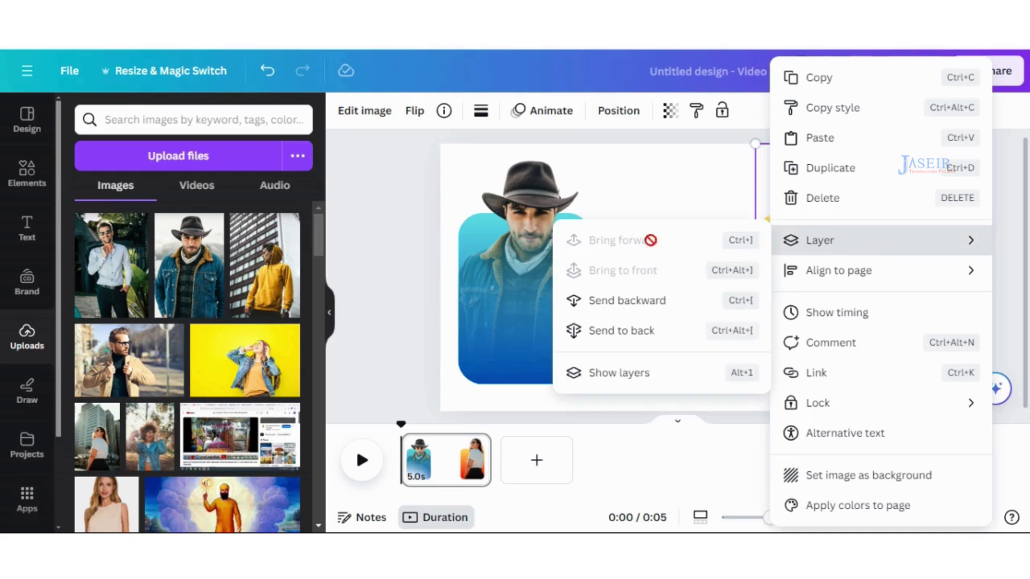
pyautogui.click(595, 373)
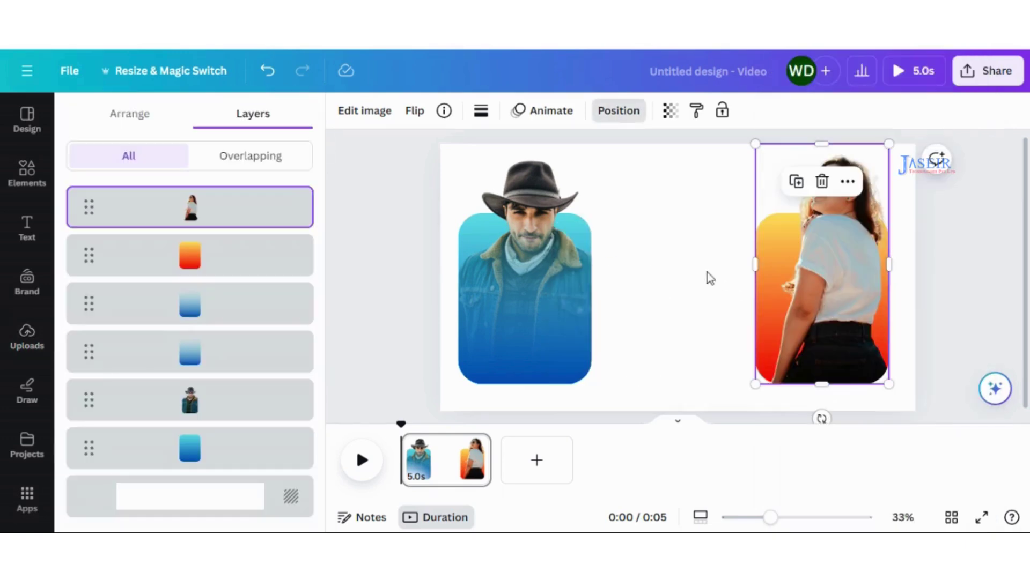
pyautogui.click(222, 261)
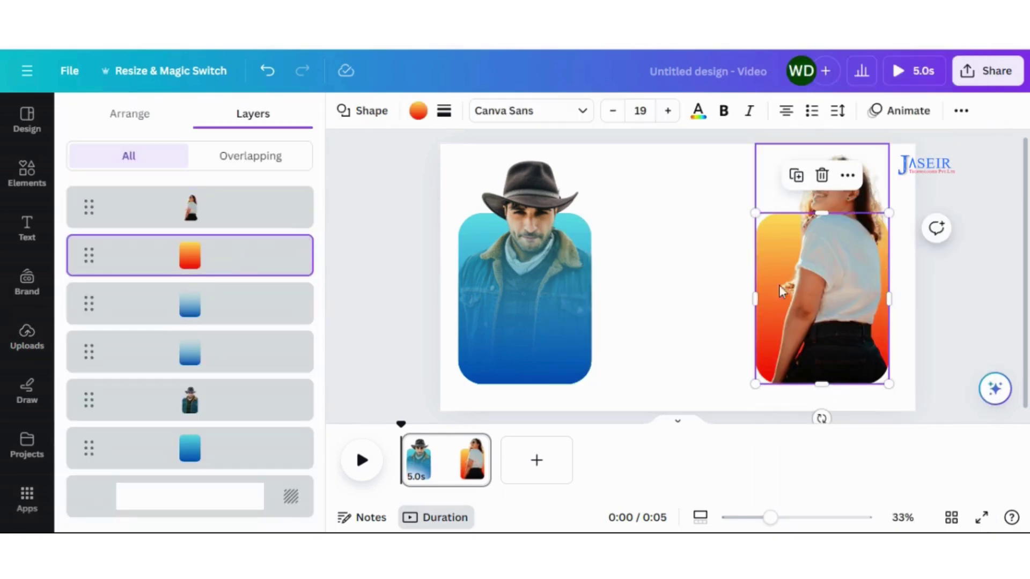
pyautogui.click(797, 175)
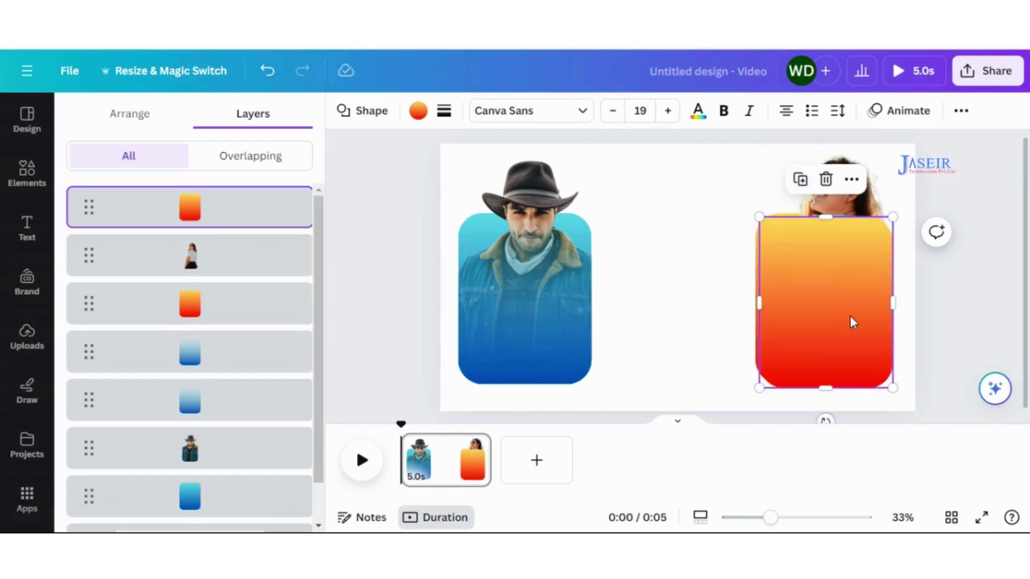
pyautogui.moveTo(849, 317); pyautogui.dragTo(845, 314)
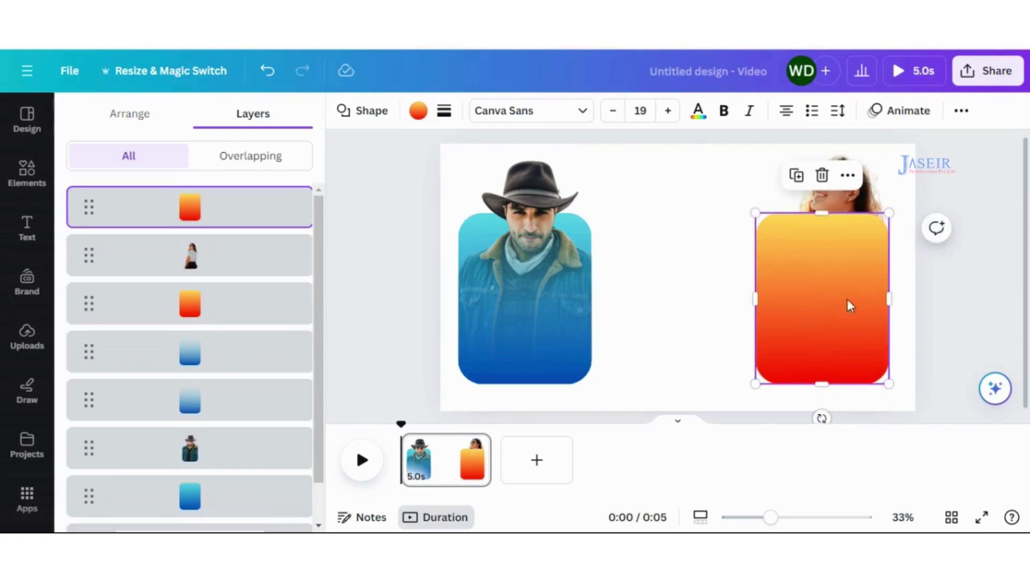
# Set the opacity of the front card's yellow gradient color #FFDE59 to 0% so the card fades over the woman's lower body.
pyautogui.click(419, 112)
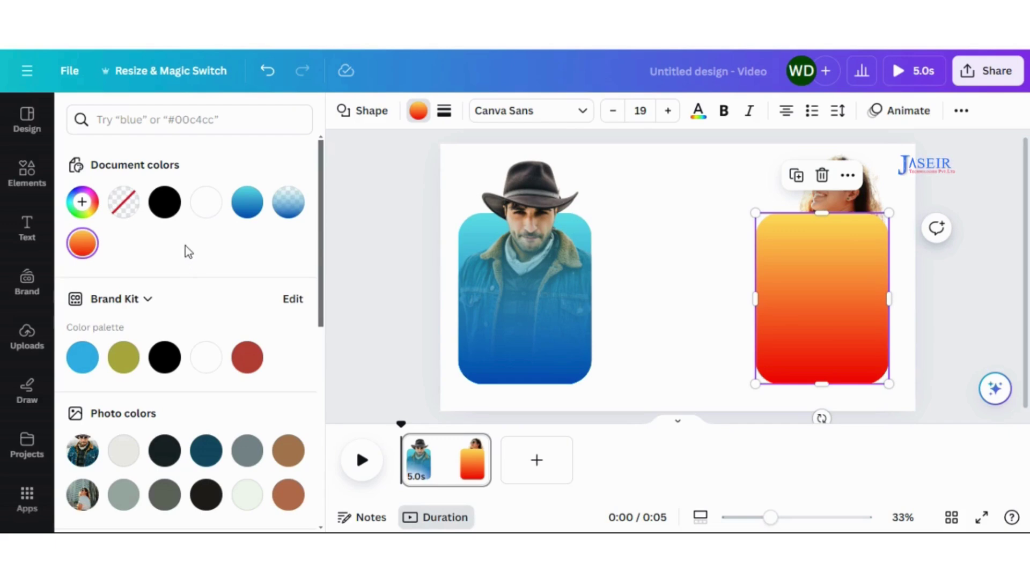
pyautogui.click(82, 202)
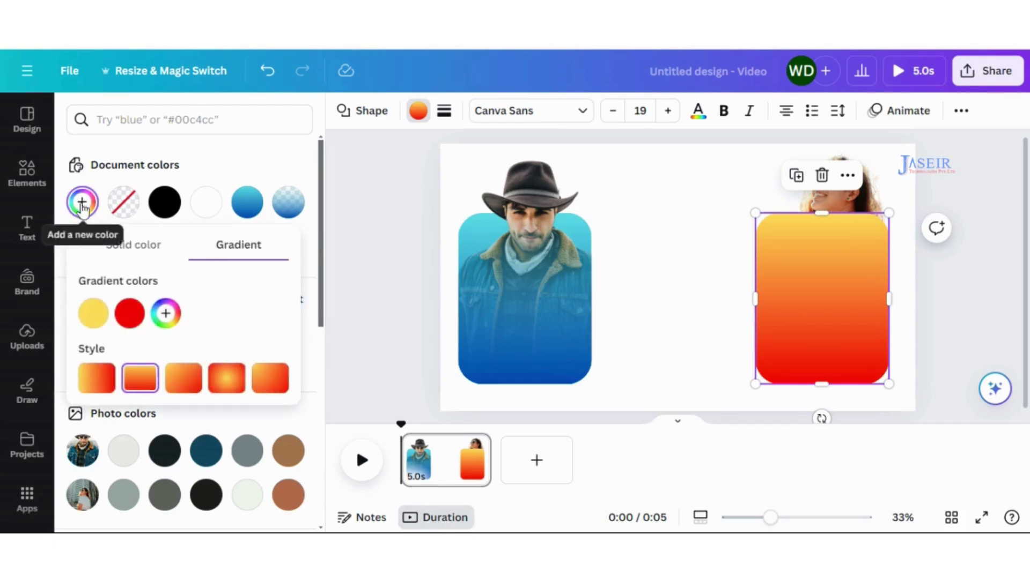
pyautogui.click(93, 314)
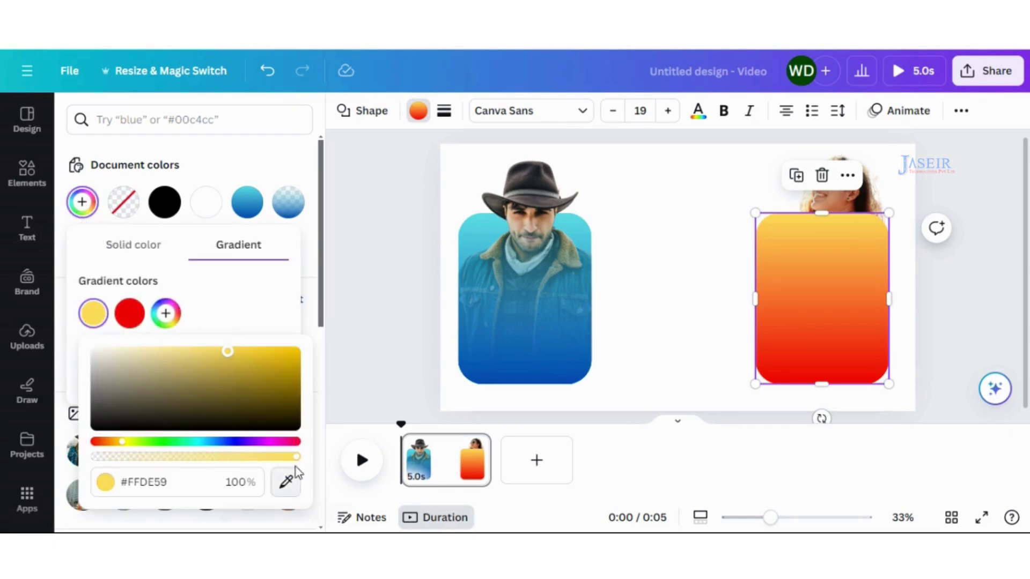
pyautogui.moveTo(296, 460); pyautogui.dragTo(95, 458)
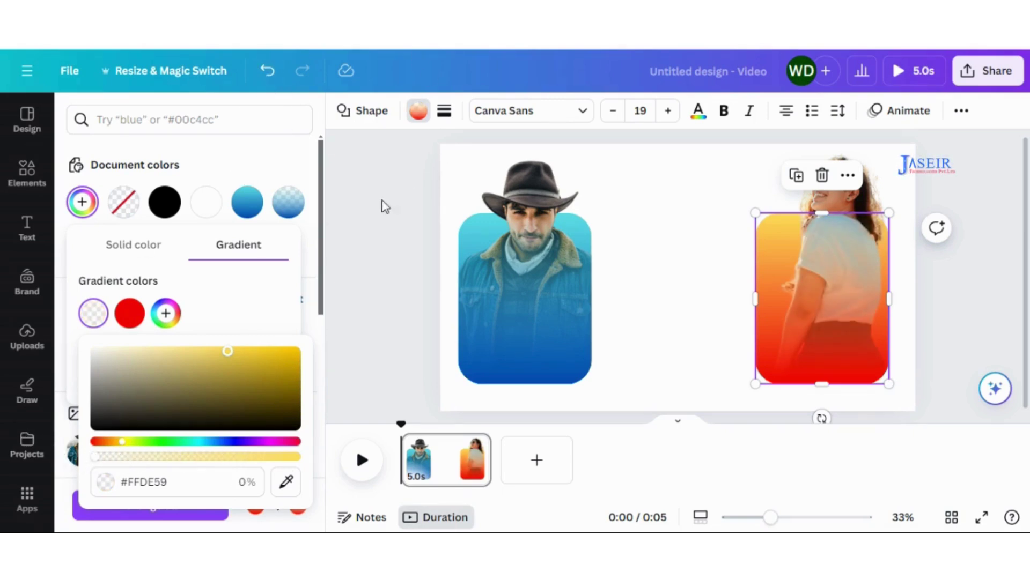
pyautogui.press('Escape')
pyautogui.moveTo(815, 340); pyautogui.dragTo(821, 340)
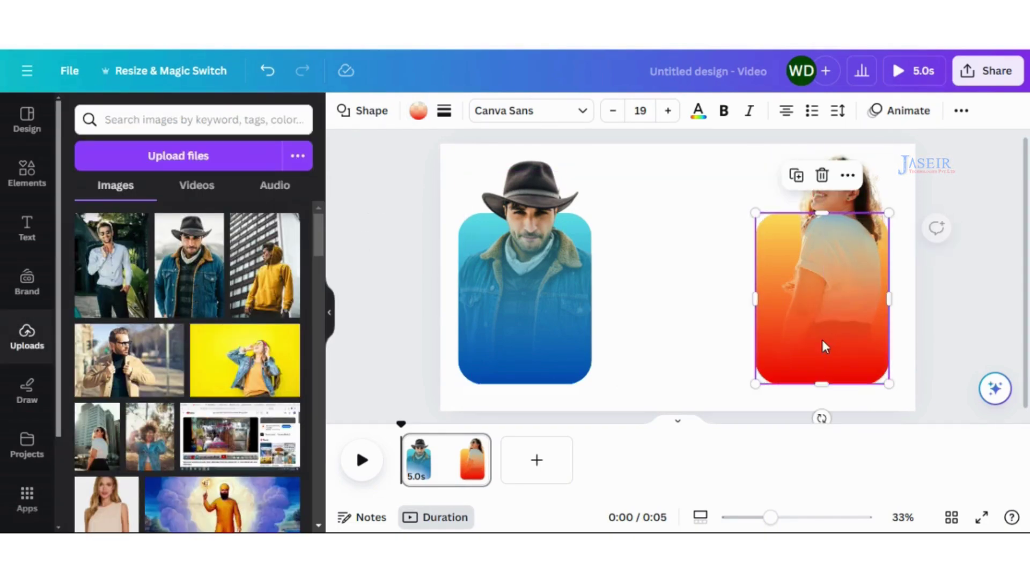
pyautogui.click(974, 271)
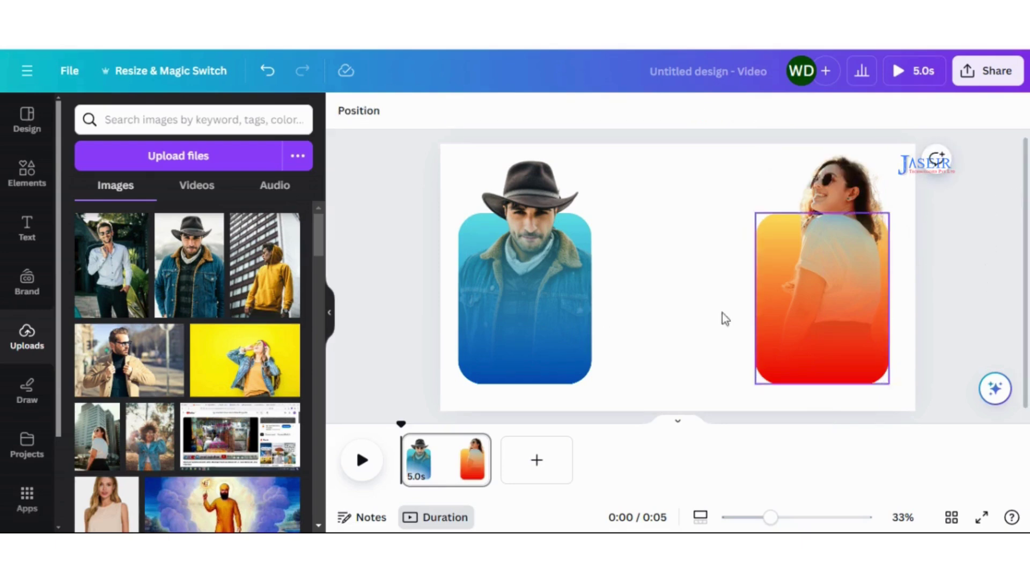
# Select all parts of the man's blue pop-out card, then widen them toward the page center and extend them to the page's lower edge.
pyautogui.moveTo(655, 333); pyautogui.dragTo(518, 313)
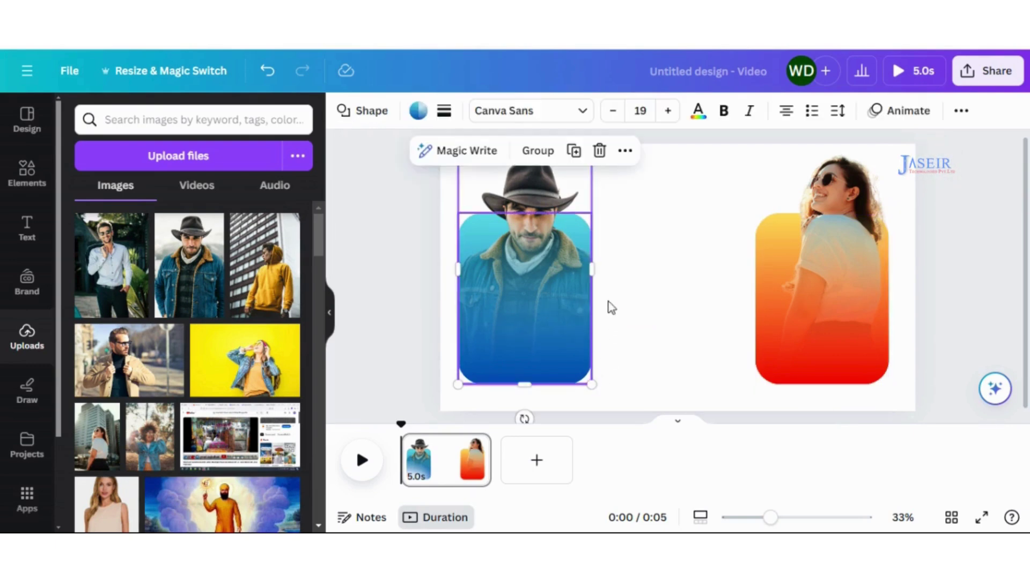
pyautogui.moveTo(596, 274); pyautogui.dragTo(629, 274)
pyautogui.moveTo(549, 385); pyautogui.dragTo(550, 412)
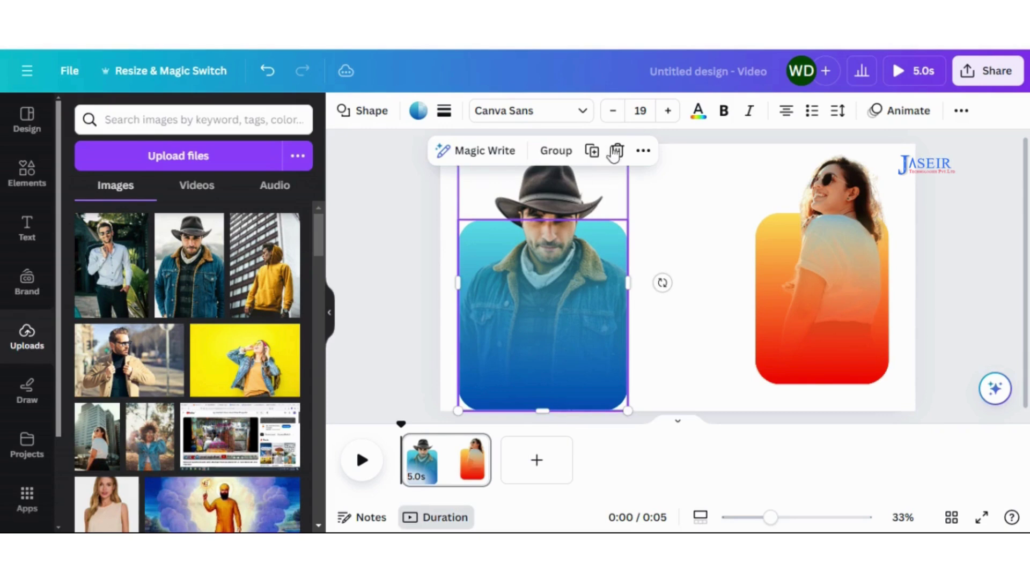
pyautogui.moveTo(630, 288); pyautogui.dragTo(611, 289)
pyautogui.moveTo(611, 286); pyautogui.dragTo(647, 284)
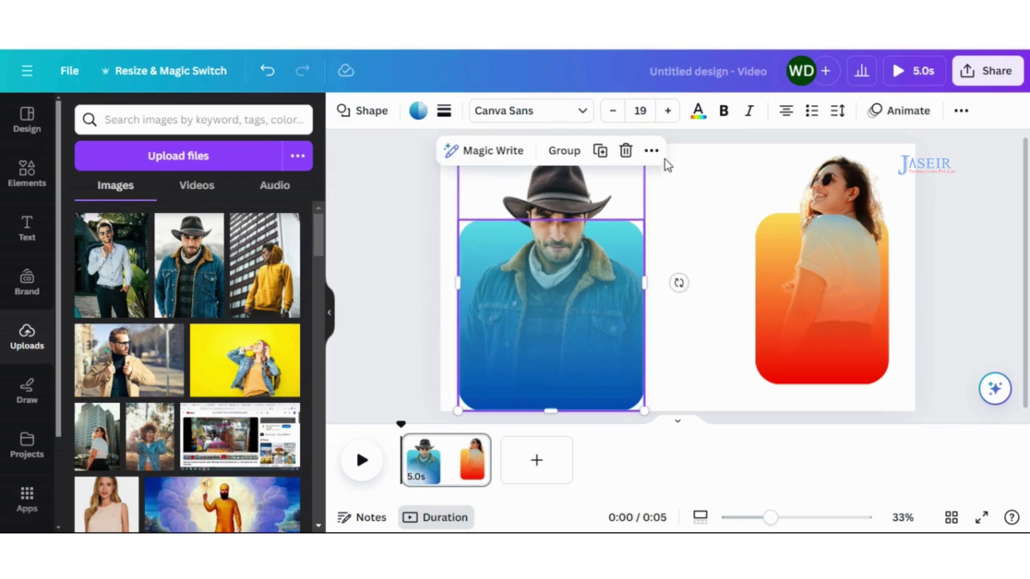
# Reselect all parts of the man's pop-out card and enlarge them slightly until they reach the page's top edge.
pyautogui.click(400, 247)
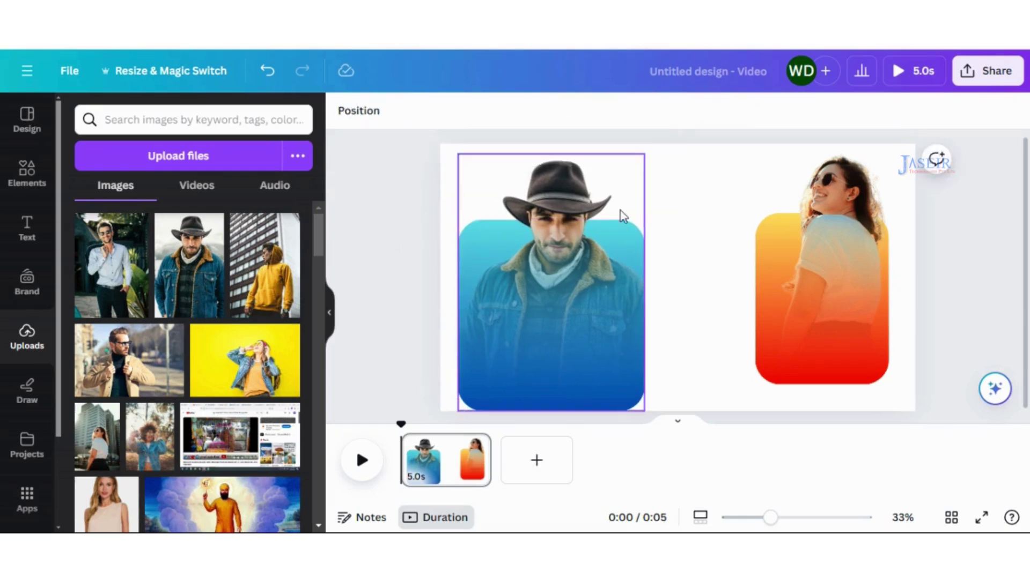
pyautogui.click(596, 272)
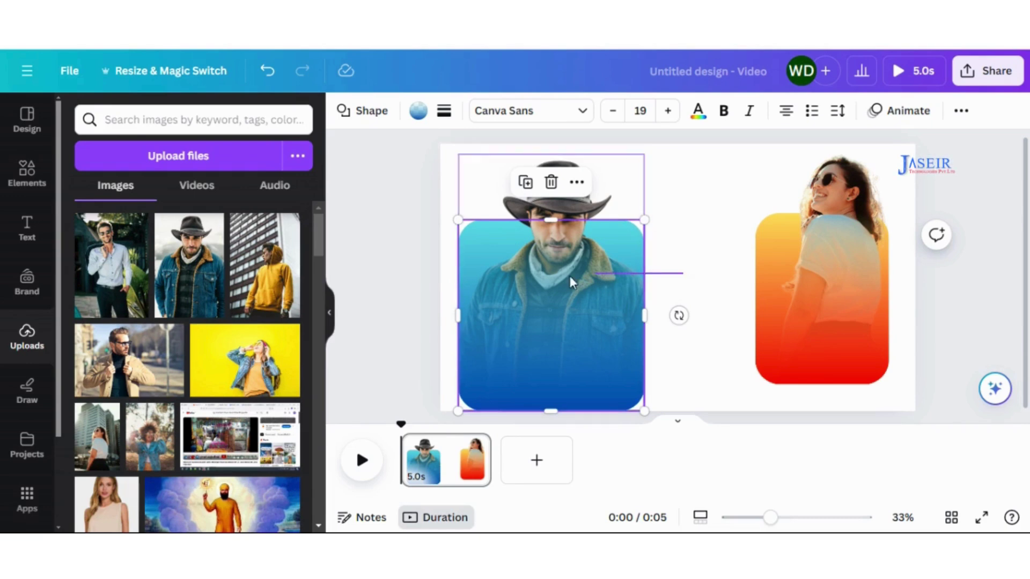
pyautogui.click(532, 265)
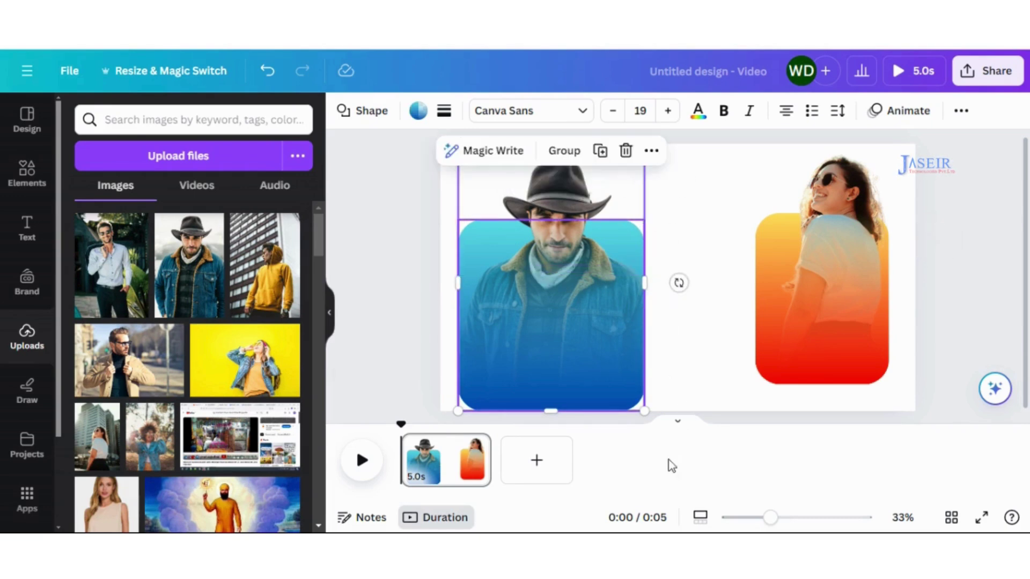
pyautogui.scroll(1, 696, 314)
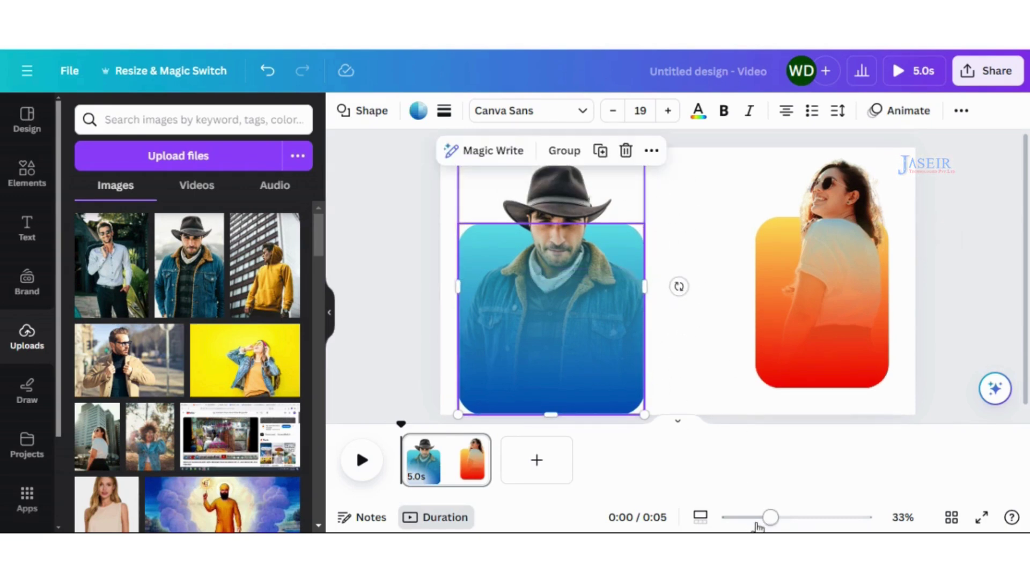
pyautogui.moveTo(769, 518); pyautogui.dragTo(746, 518)
pyautogui.moveTo(660, 216); pyautogui.dragTo(664, 211)
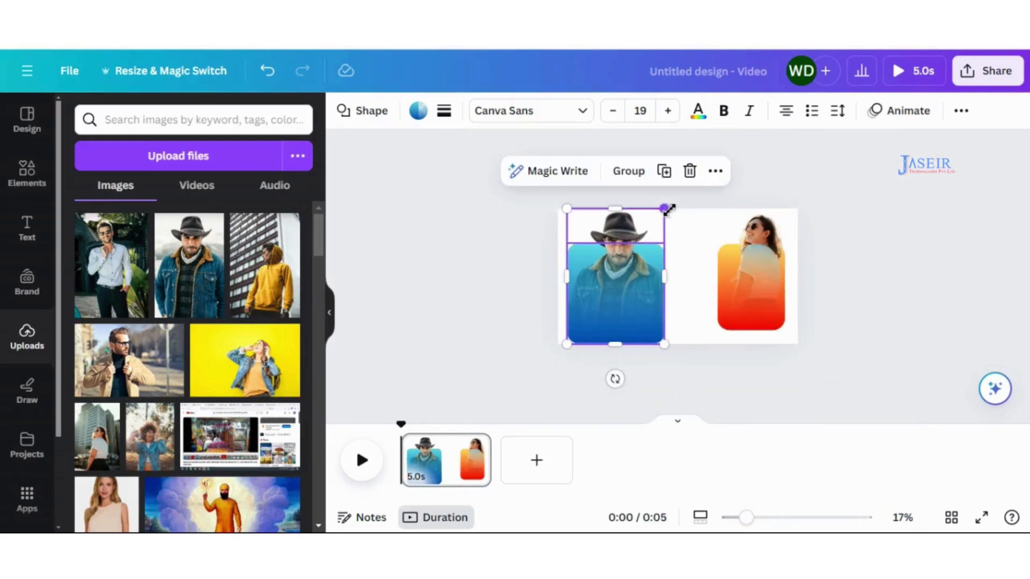
pyautogui.click(833, 290)
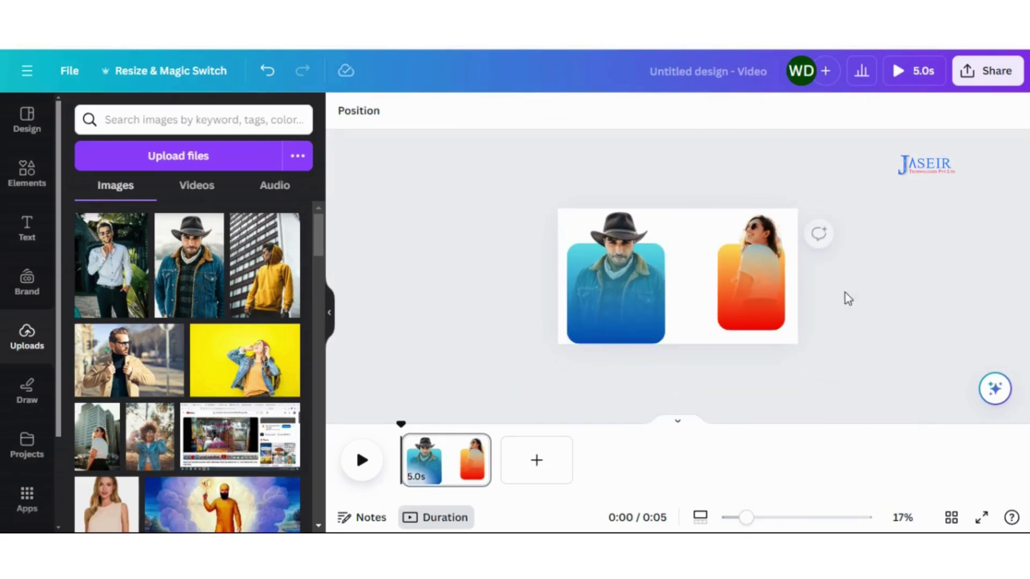
# Select all parts of the woman's pop-out card and enlarge them to match the size of the man's card.
pyautogui.click(777, 289)
pyautogui.moveTo(717, 271); pyautogui.dragTo(751, 292)
pyautogui.moveTo(695, 223)
pyautogui.mouseDown()
pyautogui.moveTo(678, 199)
pyautogui.moveTo(689, 207)
pyautogui.mouseUp()
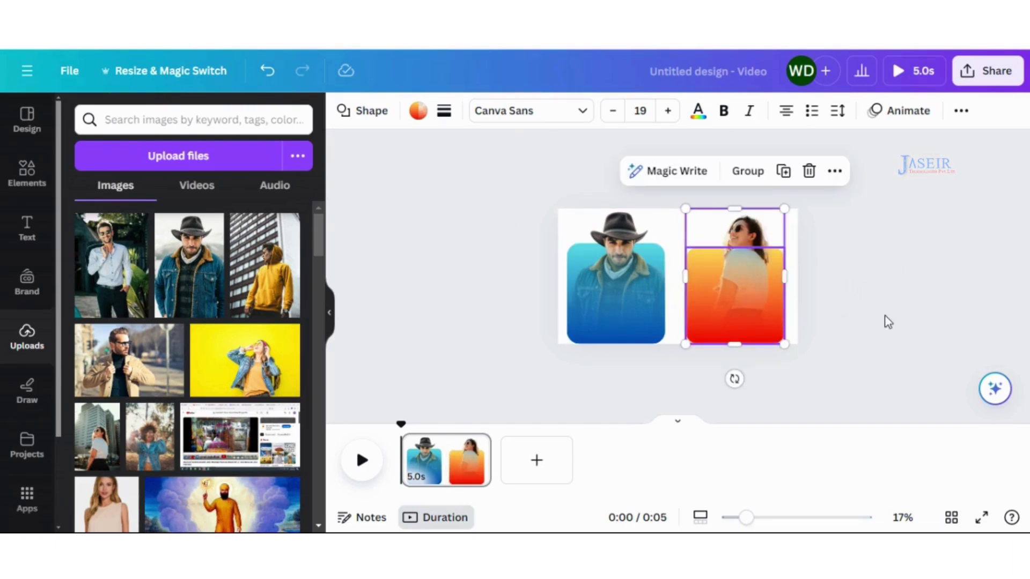
pyautogui.click(890, 369)
pyautogui.moveTo(747, 518); pyautogui.dragTo(769, 525)
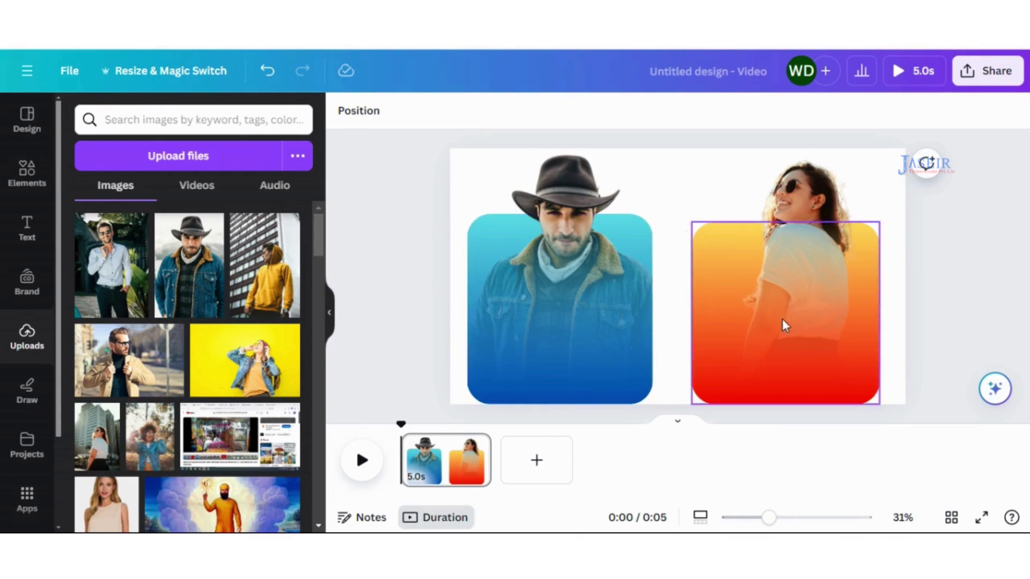
# Enlarge the woman's cut-out photo slightly so its frame reaches the page's top edge, as the man's photo does.
pyautogui.moveTo(674, 335); pyautogui.dragTo(781, 319)
pyautogui.click(953, 258)
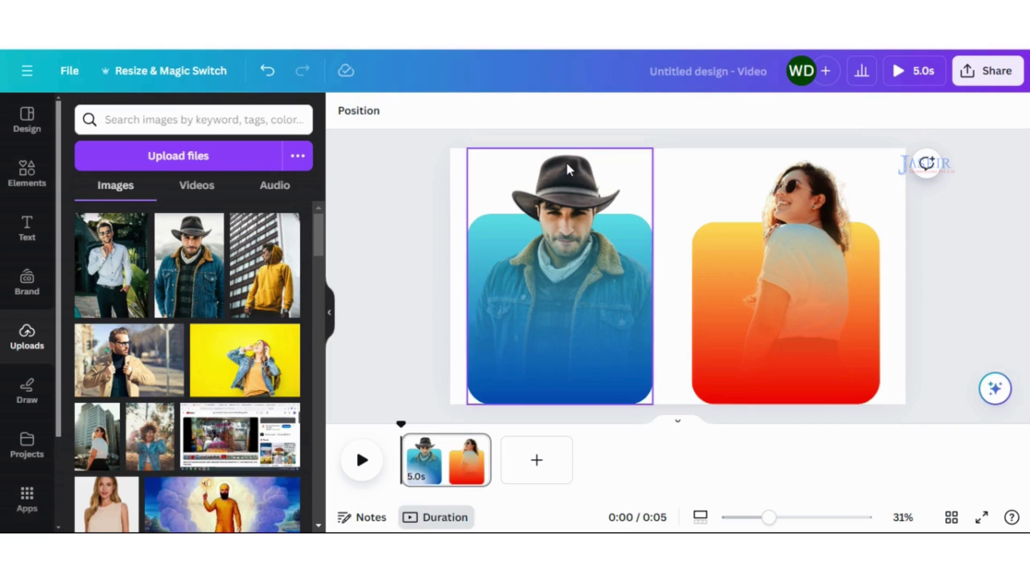
pyautogui.click(808, 177)
pyautogui.moveTo(786, 148); pyautogui.dragTo(791, 157)
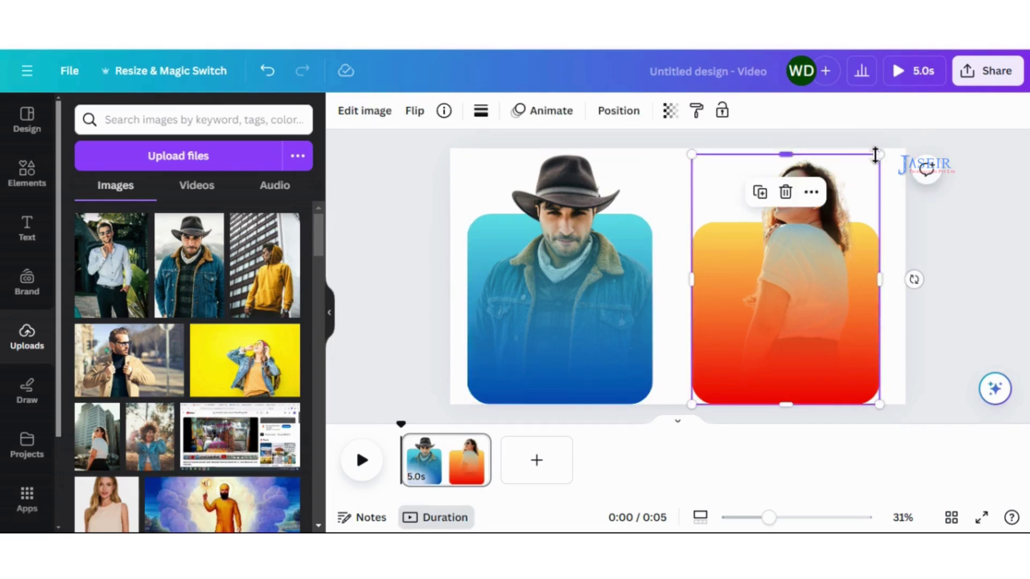
pyautogui.moveTo(880, 156); pyautogui.dragTo(885, 150)
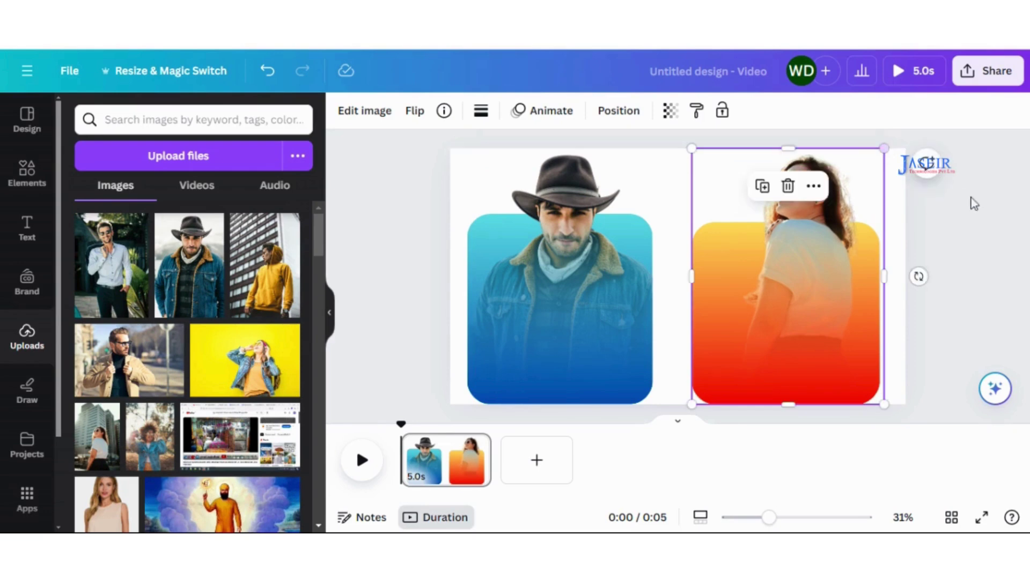
pyautogui.click(983, 220)
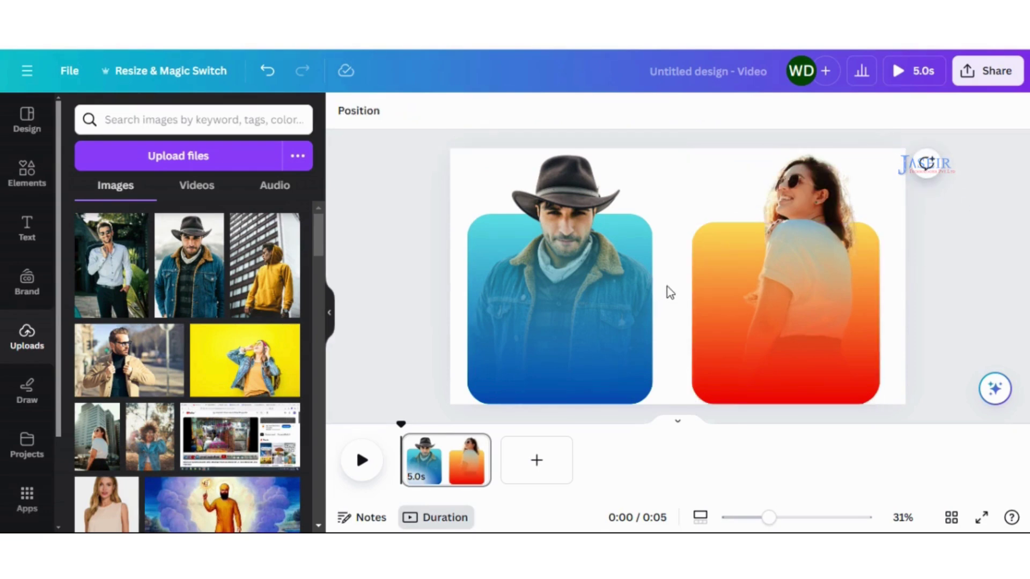
# Select all parts of the woman's pop-out card, enlarge and shift them toward the man's card, and keep them on the page's lower edge.
pyautogui.click(707, 275)
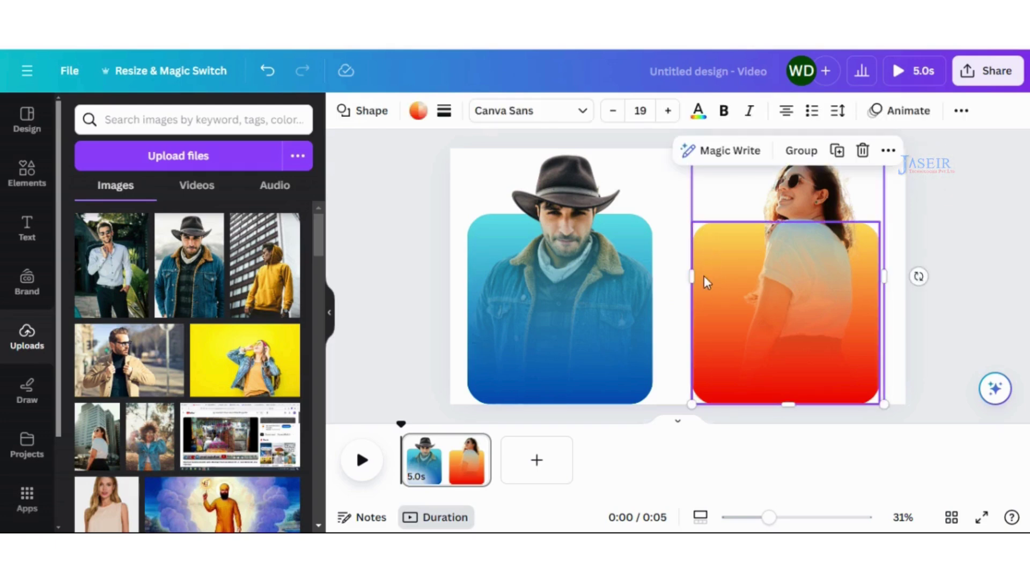
pyautogui.moveTo(691, 277)
pyautogui.mouseDown()
pyautogui.moveTo(679, 284)
pyautogui.moveTo(685, 276)
pyautogui.mouseUp()
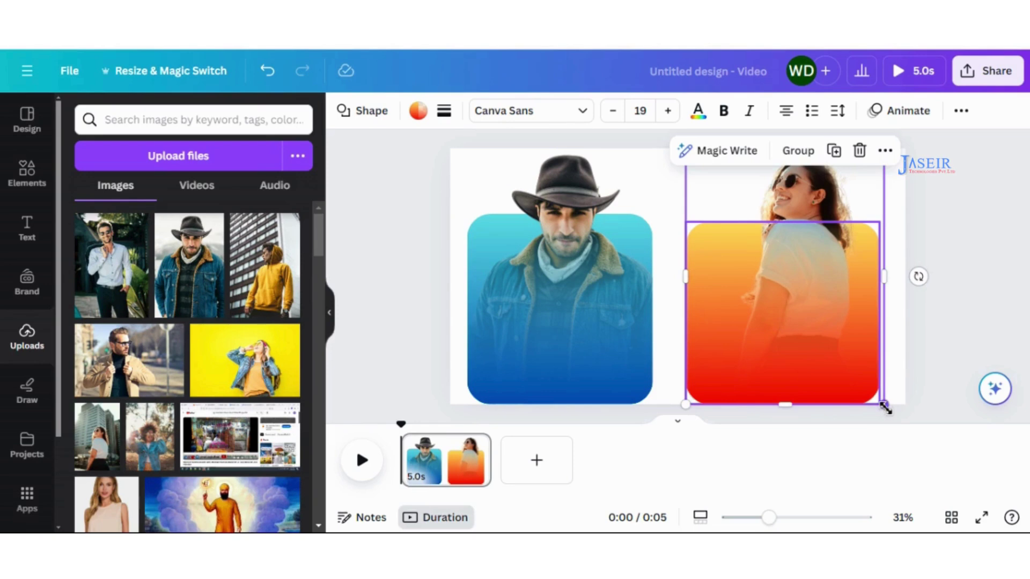
pyautogui.moveTo(776, 314); pyautogui.dragTo(773, 296)
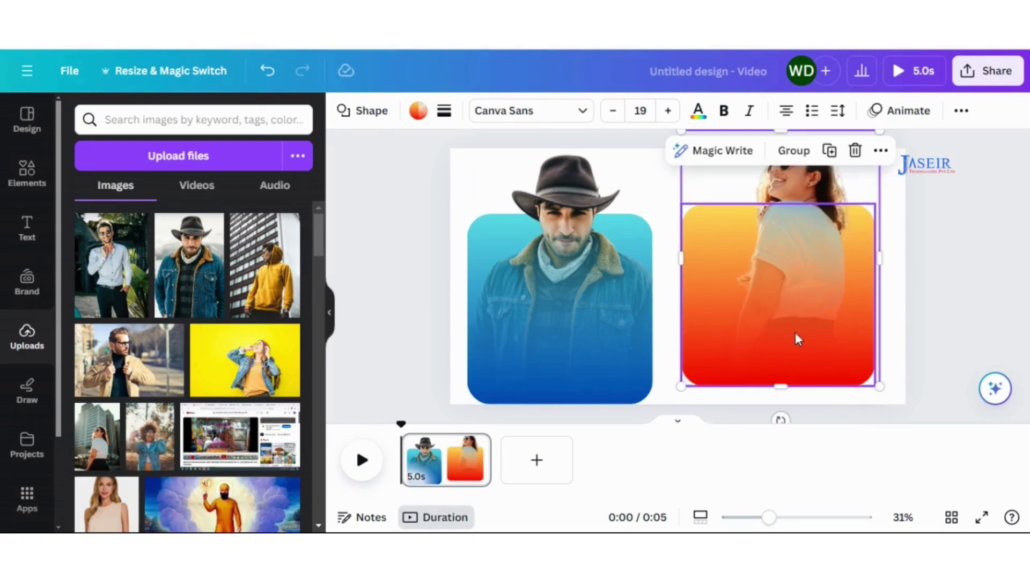
pyautogui.moveTo(793, 333); pyautogui.dragTo(794, 338)
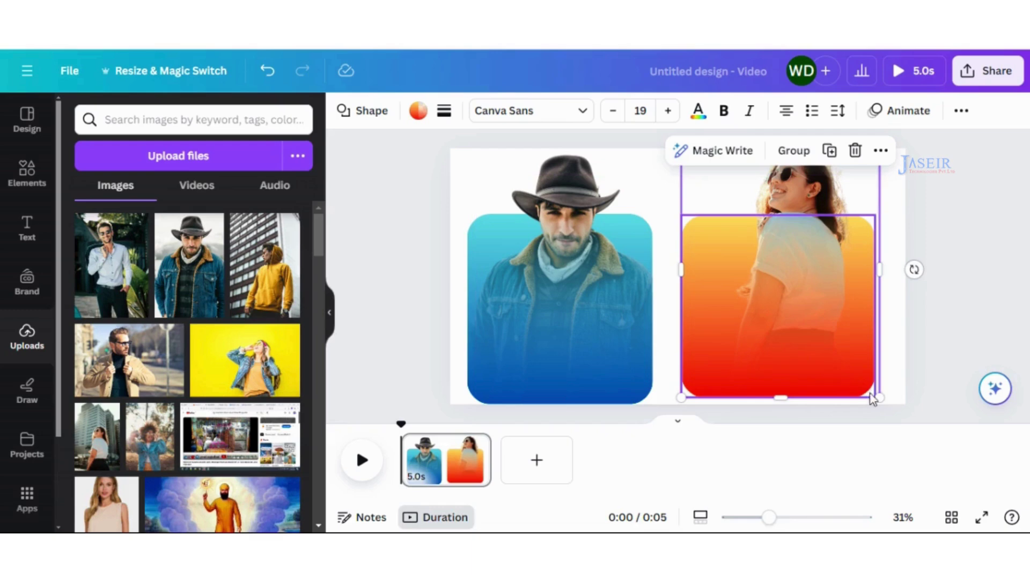
pyautogui.moveTo(876, 397); pyautogui.dragTo(886, 405)
pyautogui.click(942, 295)
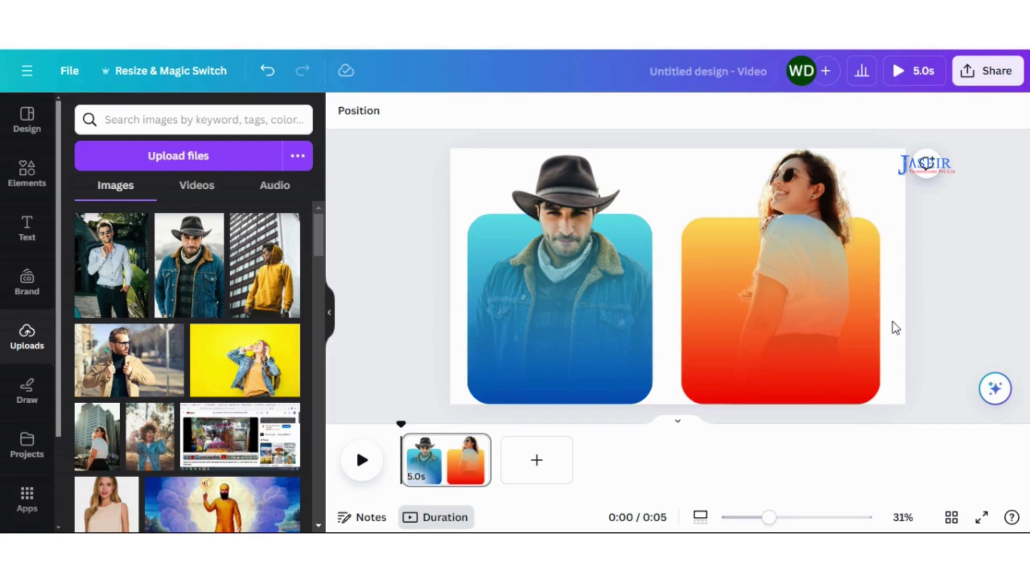
# Try to space all parts of both pop-out cards evenly with Tidy up, and undo the rearrangement.
pyautogui.moveTo(918, 297); pyautogui.dragTo(472, 322)
pyautogui.click(960, 111)
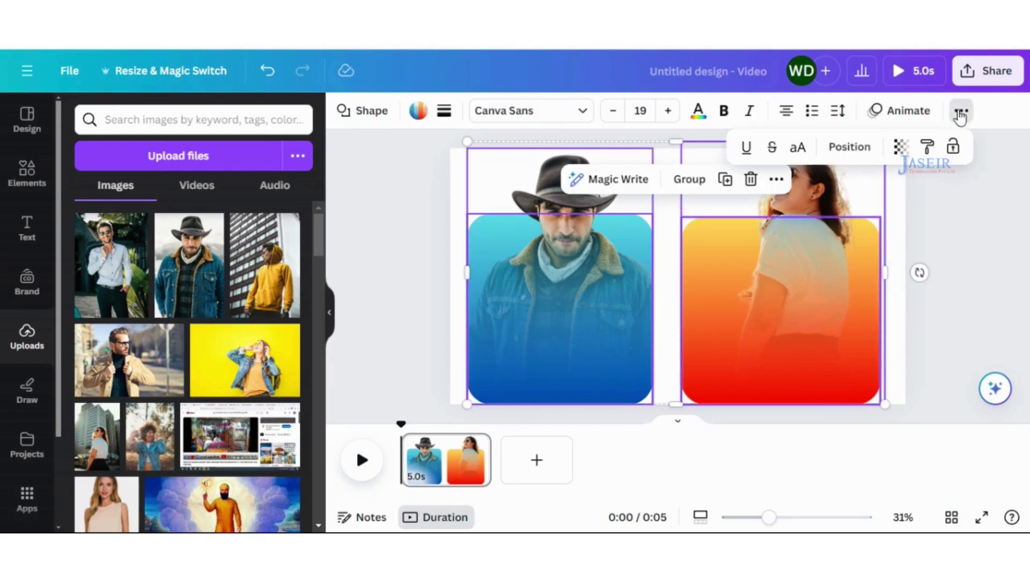
pyautogui.click(844, 147)
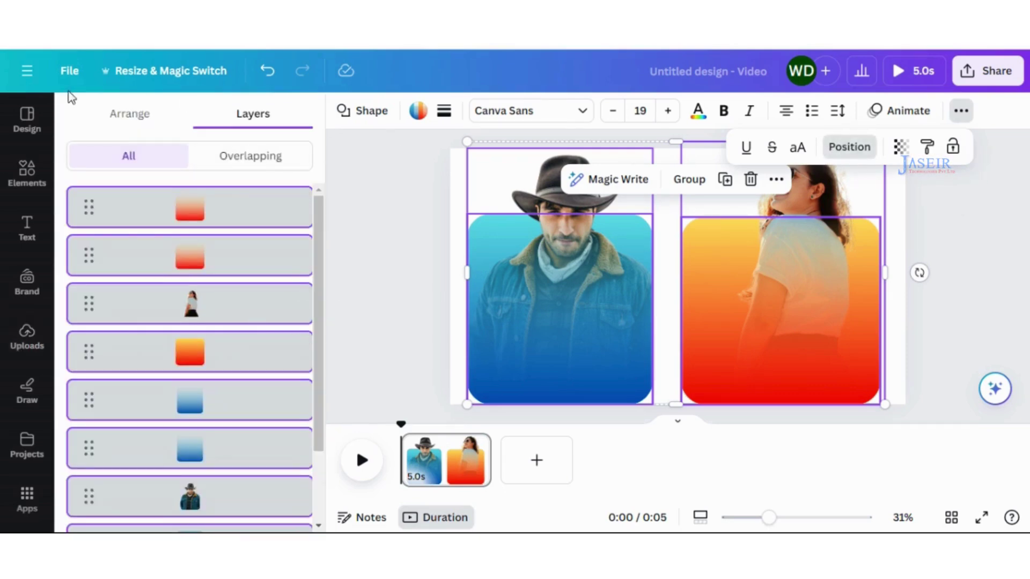
pyautogui.click(122, 113)
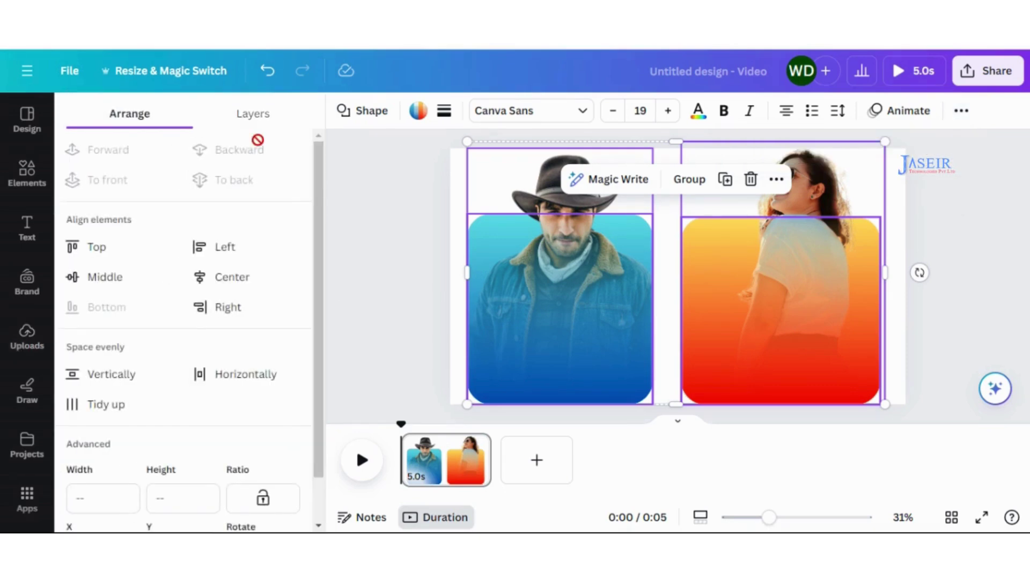
pyautogui.click(101, 409)
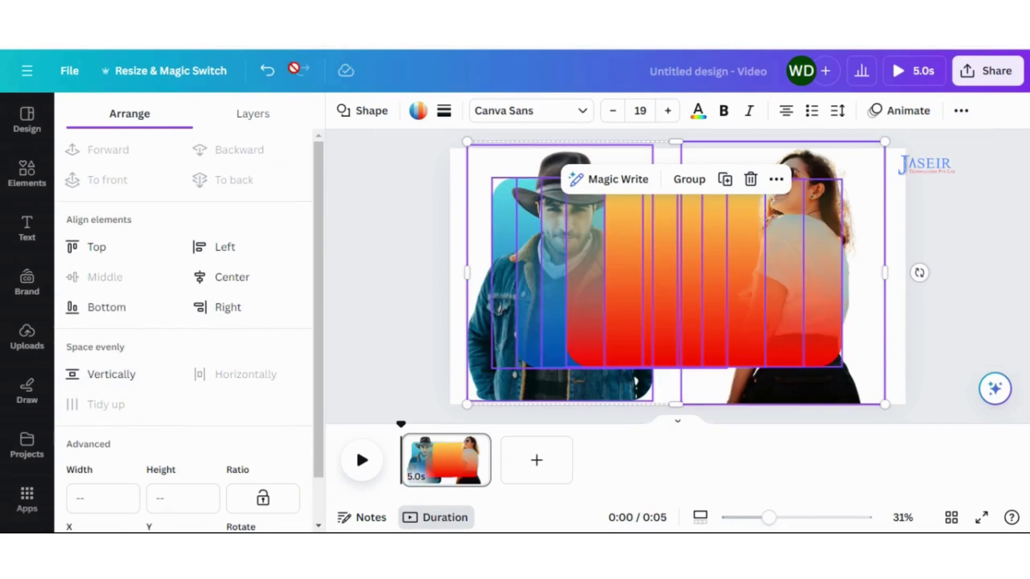
pyautogui.click(267, 72)
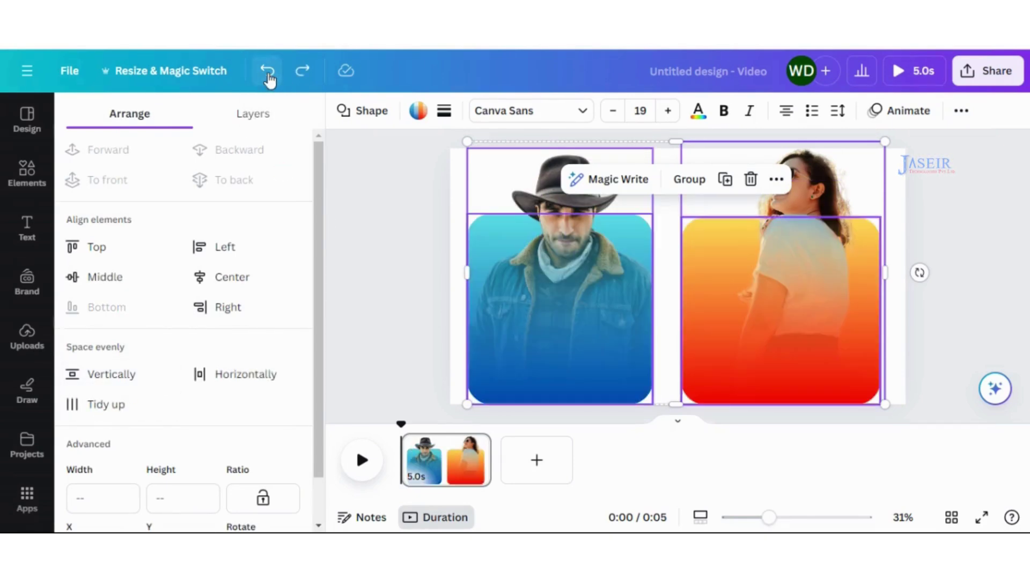
# Spread the two pop-out cards apart, moving all parts of each card slightly outward toward its nearest side edge of the page.
pyautogui.click(338, 252)
pyautogui.moveTo(456, 235); pyautogui.dragTo(596, 326)
pyautogui.click(971, 301)
pyautogui.moveTo(940, 289); pyautogui.dragTo(797, 317)
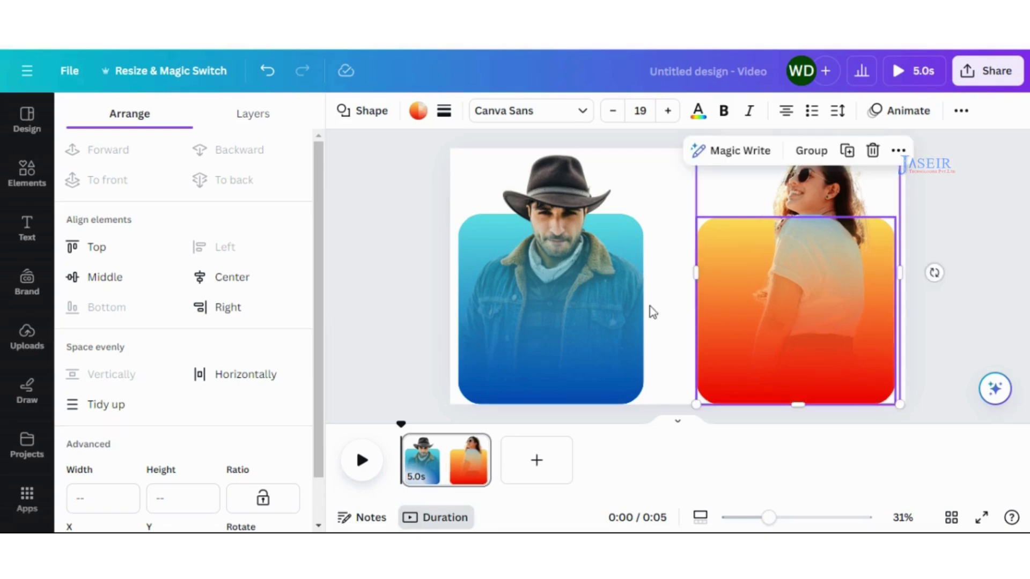
pyautogui.click(377, 296)
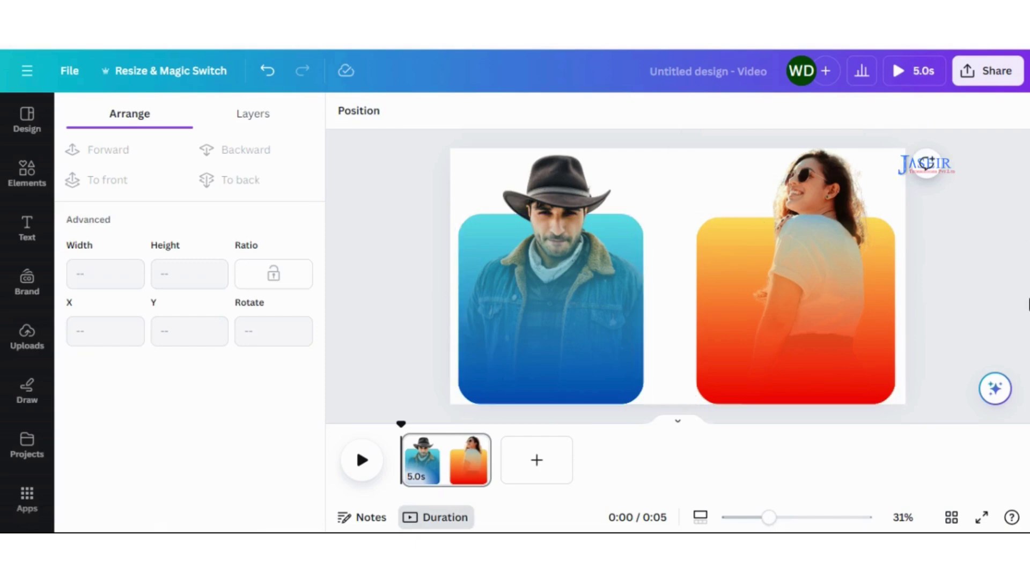